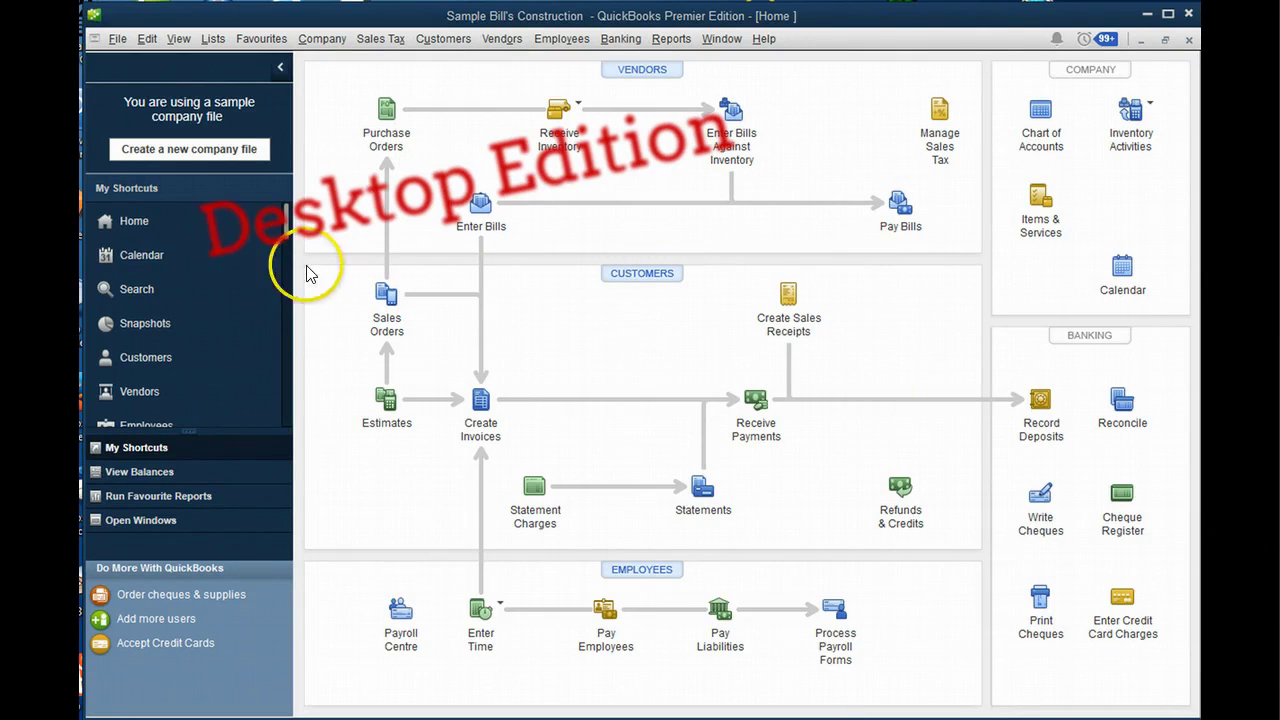
Open the company's Chart of Accounts from the home page to view the account list.
{"action": "left_click", "coordinate": [138, 222]}
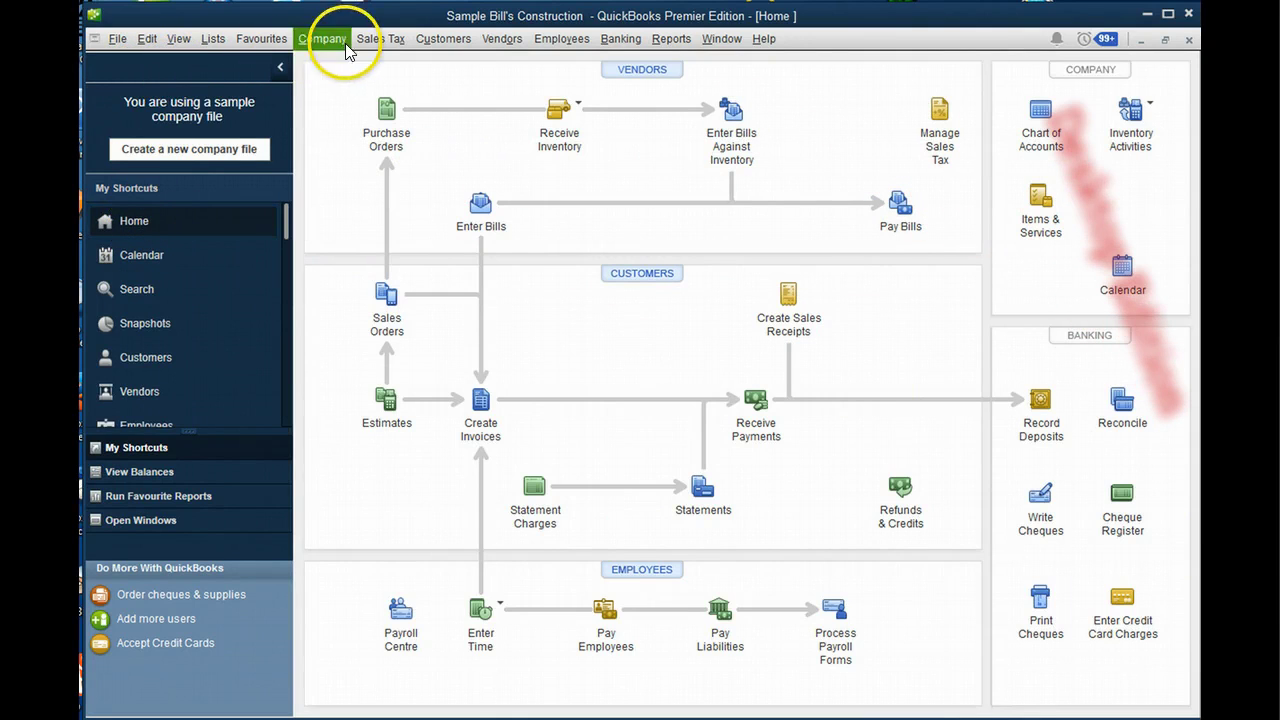
{"action": "left_click", "coordinate": [214, 42]}
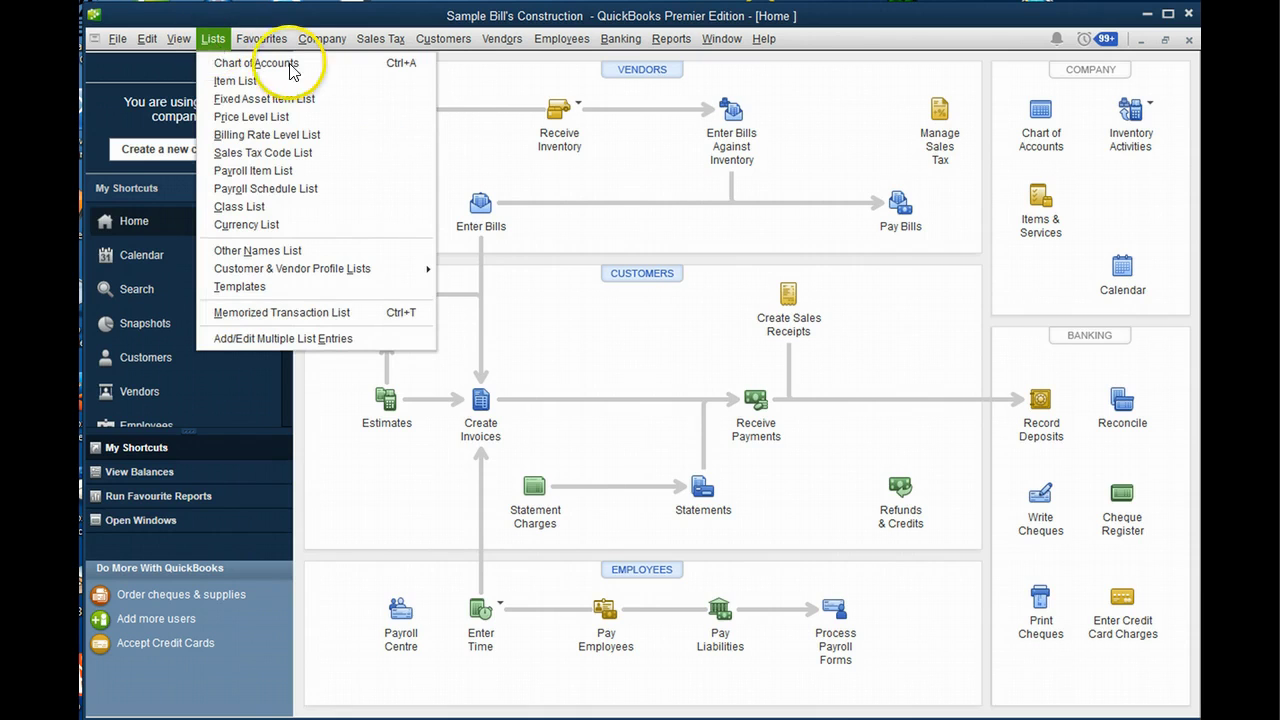
{"action": "left_click", "coordinate": [222, 63]}
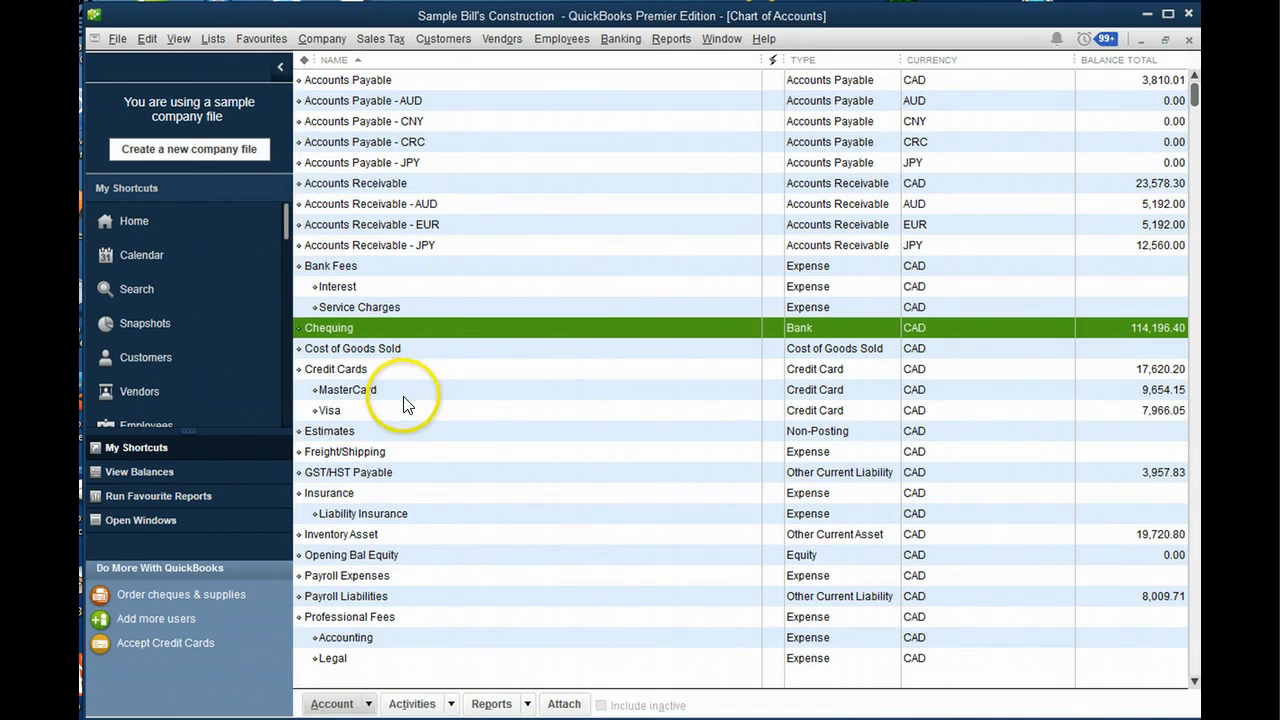
Look over the company's contact, legal and tax details in Company Information, leaving them as they are.
{"action": "left_click", "coordinate": [262, 43]}
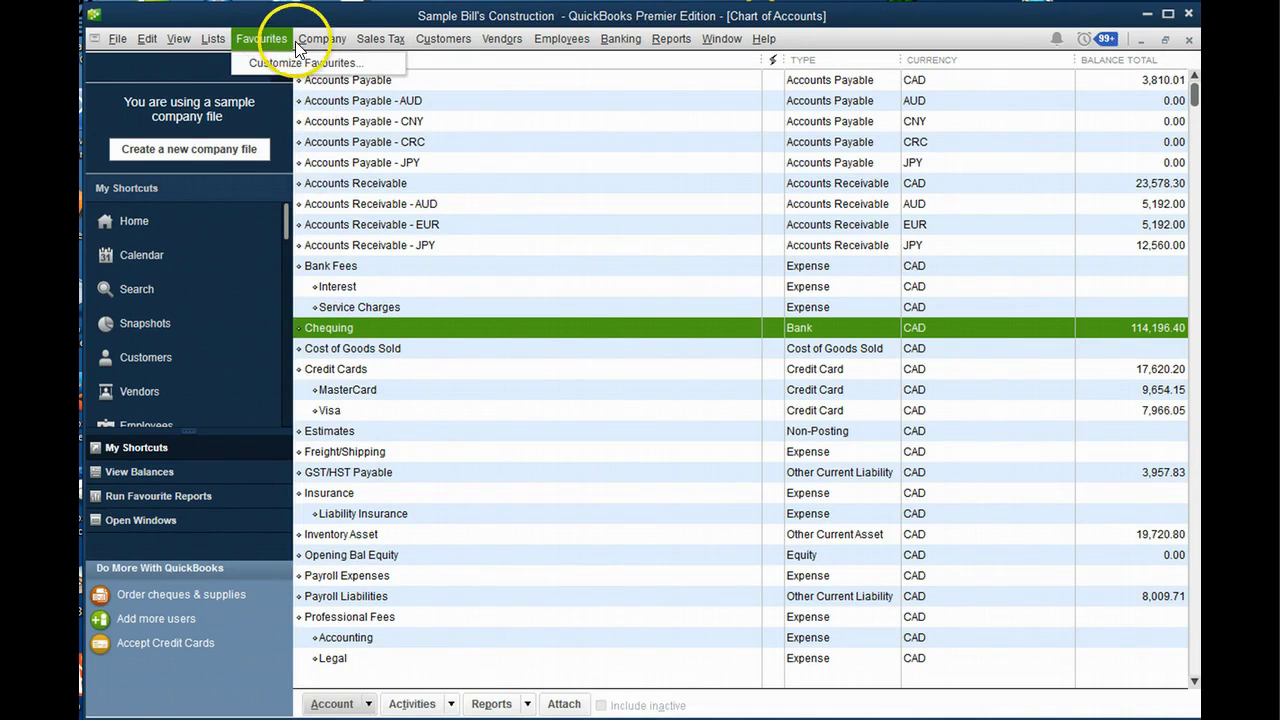
{"action": "mouse_move", "coordinate": [328, 46]}
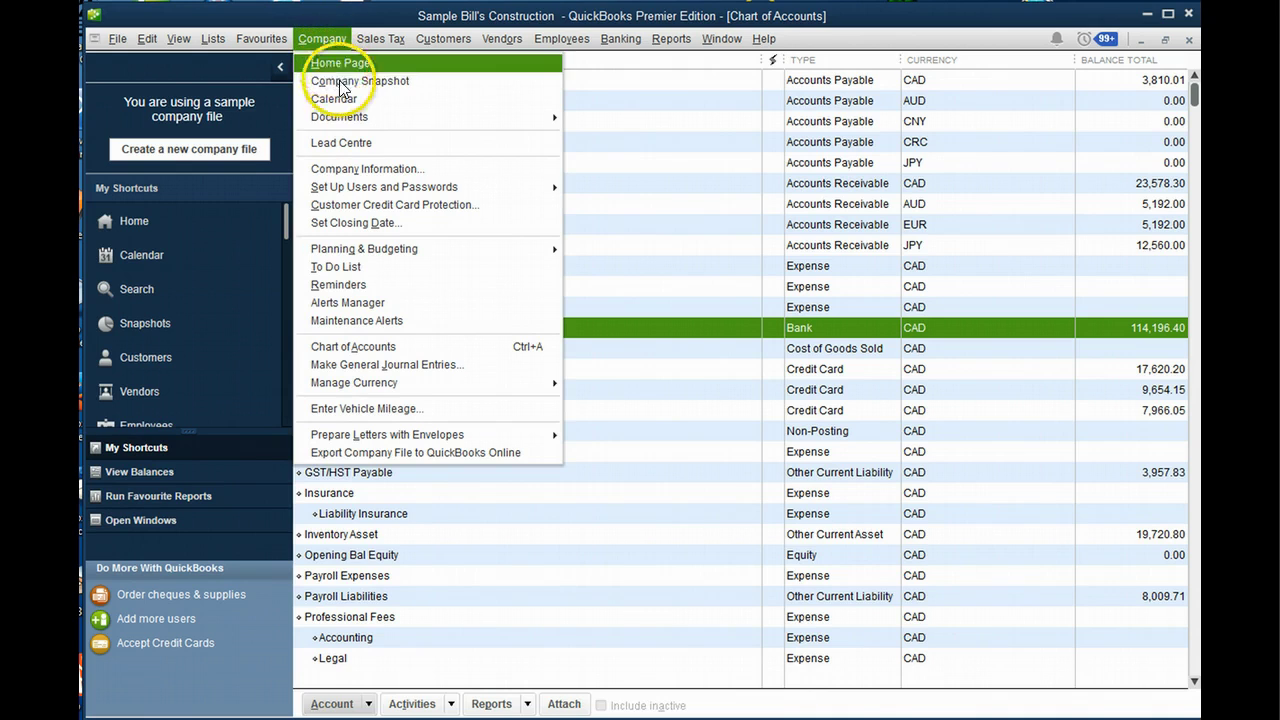
{"action": "mouse_move", "coordinate": [346, 119]}
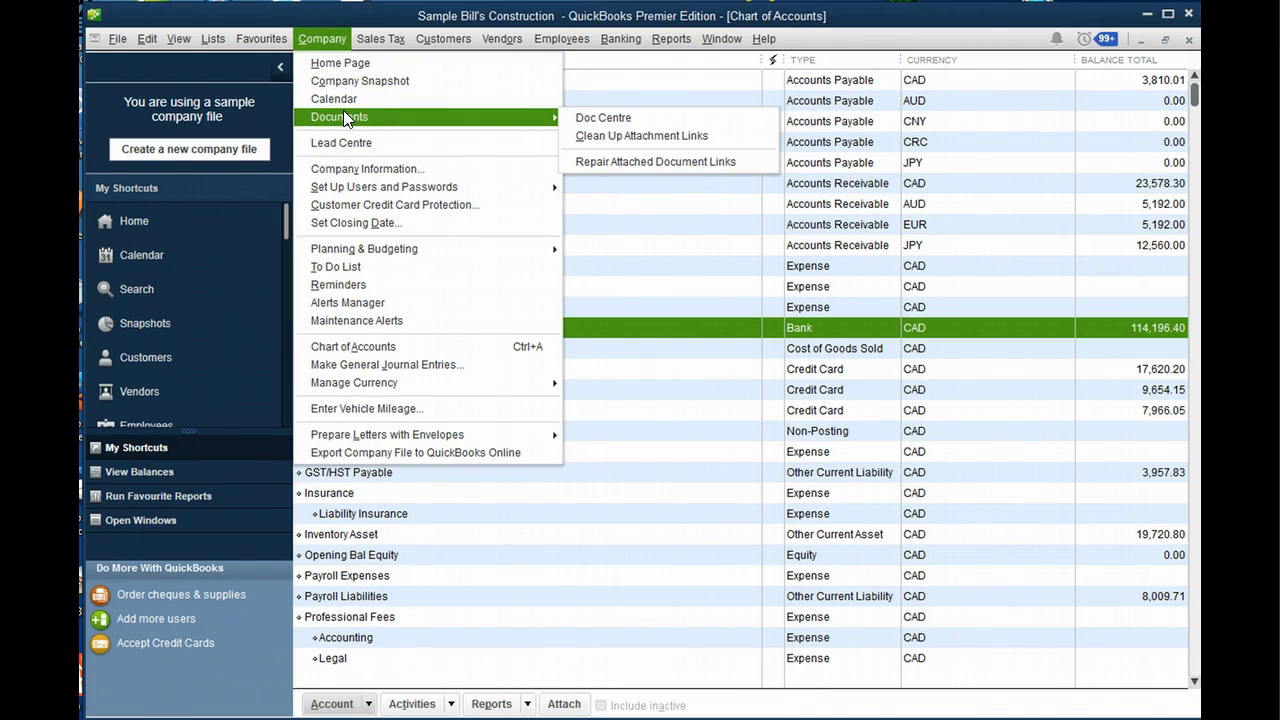
{"action": "left_click", "coordinate": [356, 169]}
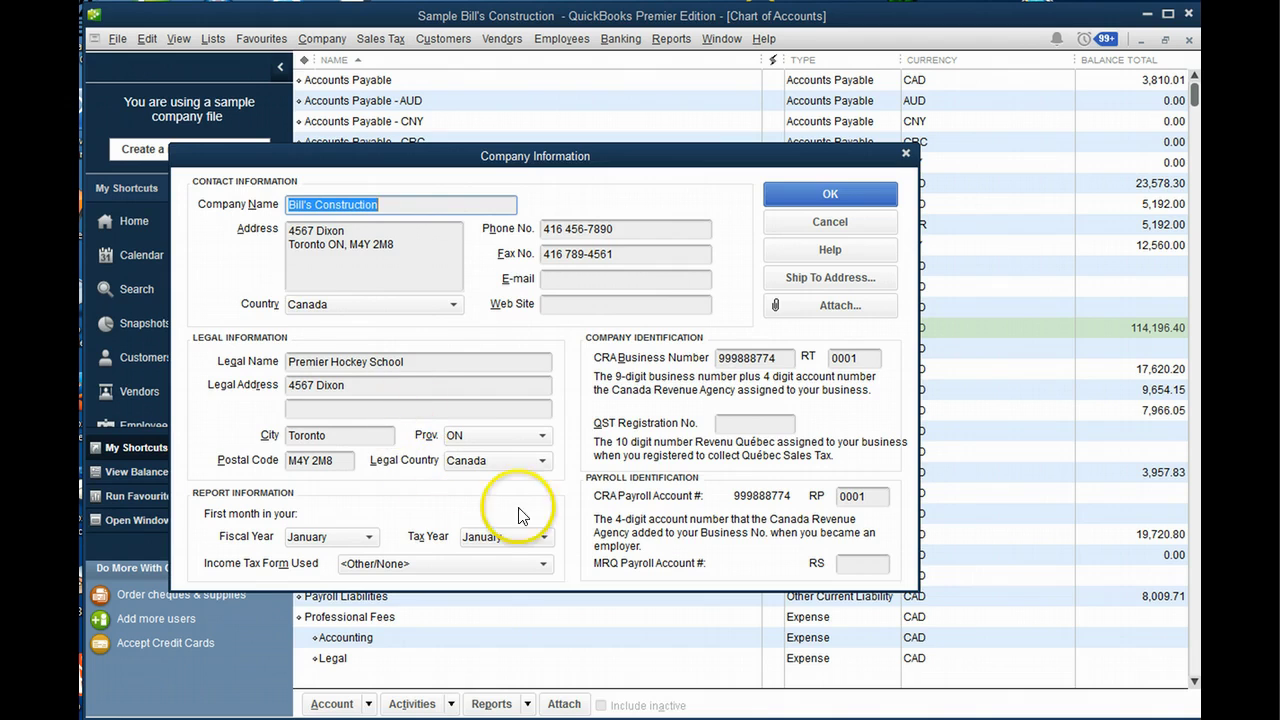
{"action": "left_click", "coordinate": [905, 153]}
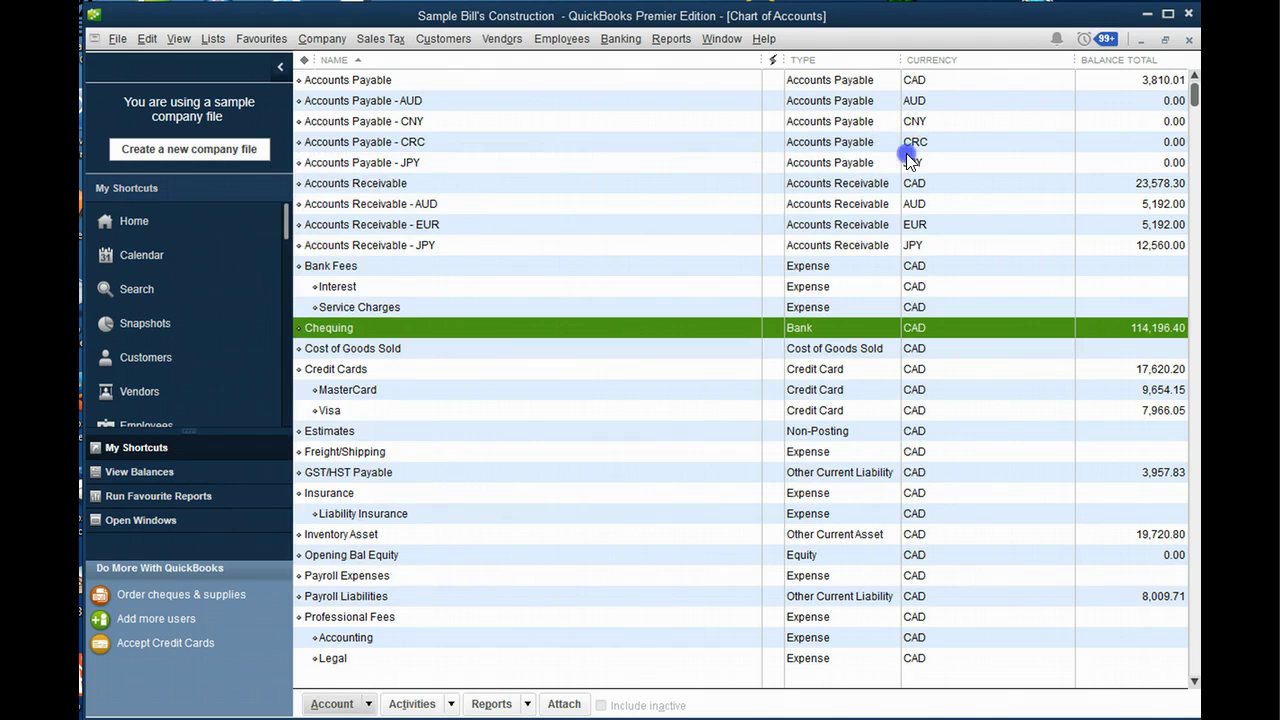
Run the Tax Agency Report for the Receiver General and refresh it.
{"action": "left_click", "coordinate": [388, 40]}
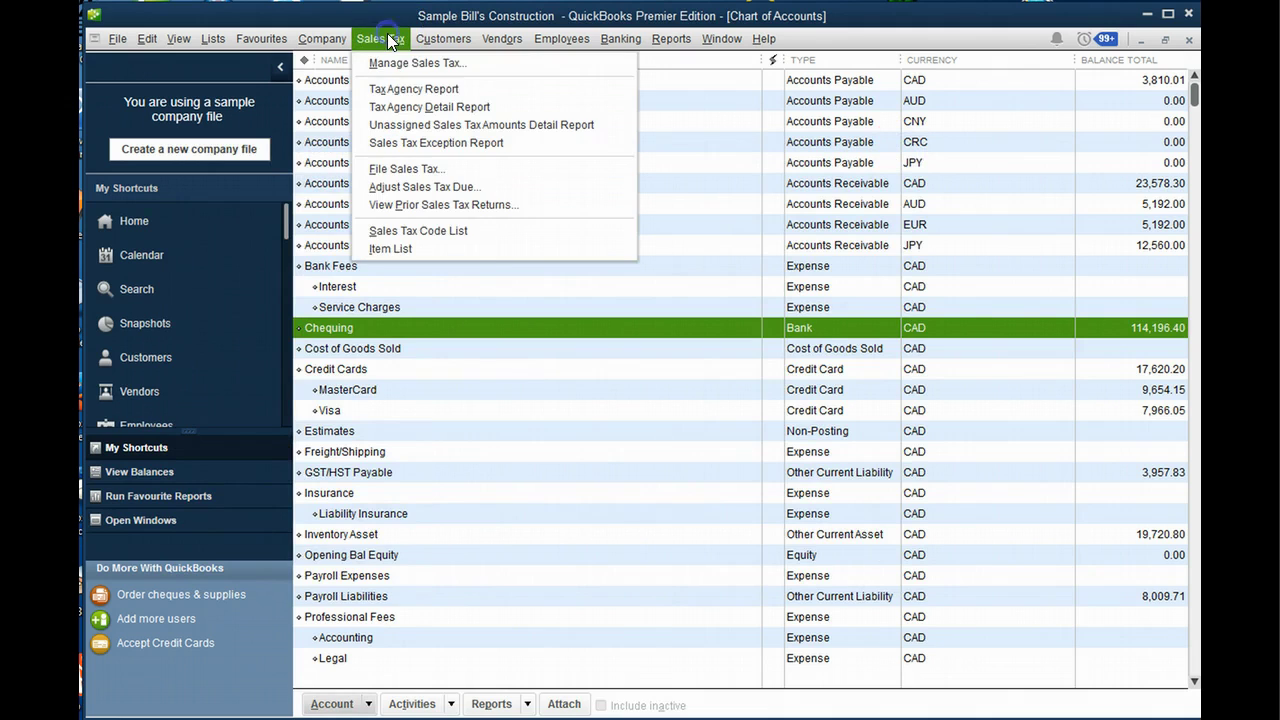
{"action": "left_click", "coordinate": [425, 92]}
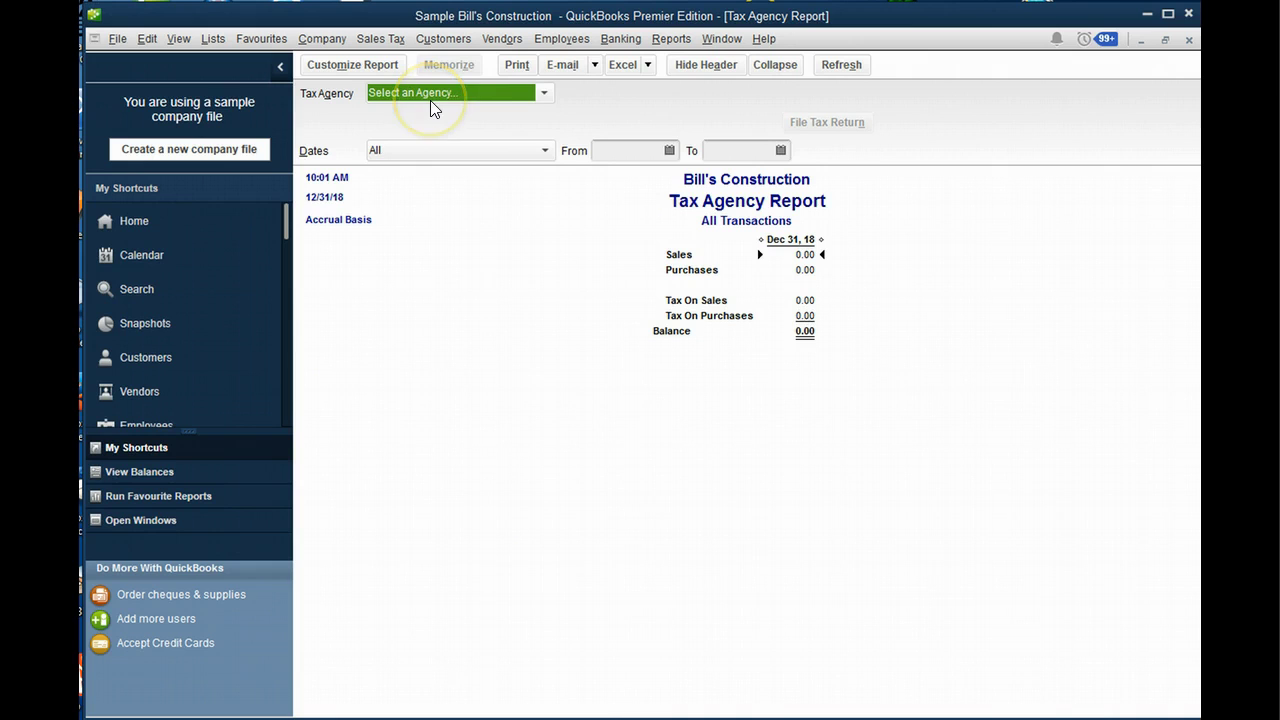
{"action": "left_click", "coordinate": [542, 94]}
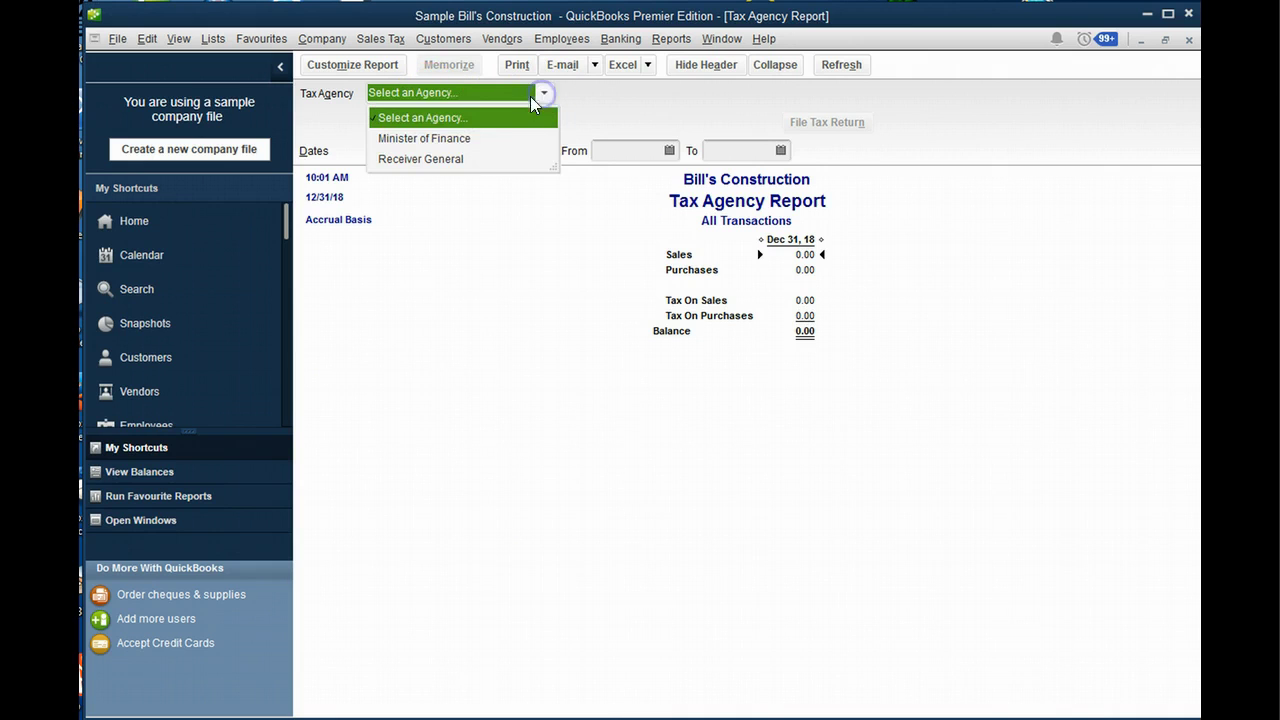
{"action": "left_click", "coordinate": [451, 158]}
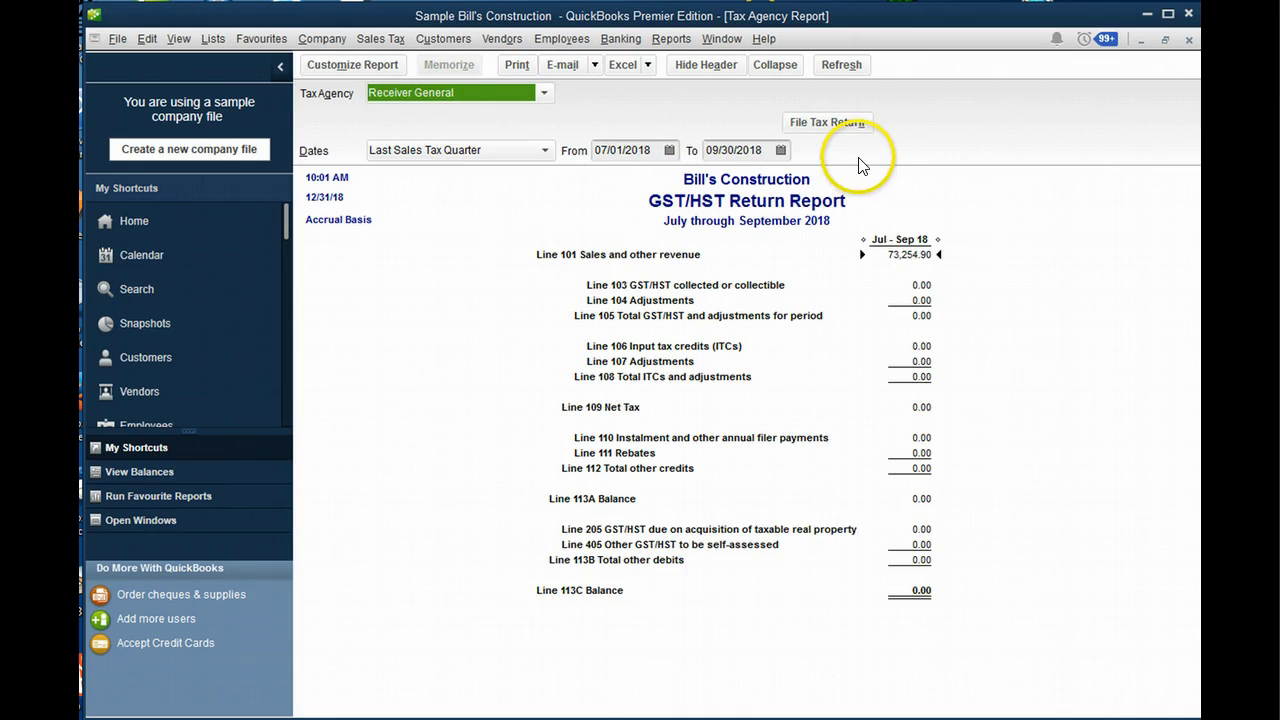
{"action": "left_click", "coordinate": [841, 62]}
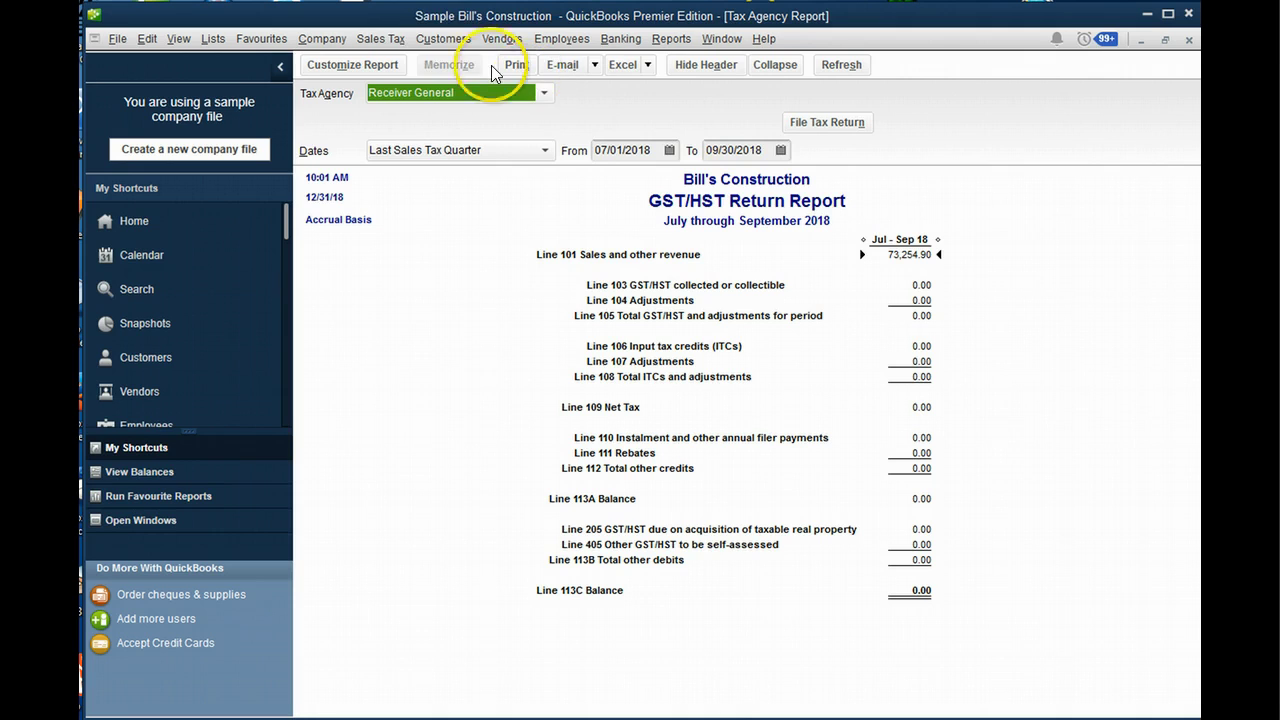
Start a new invoice for the customer listed just above Cash Sales, without pulling in the available sales order.
{"action": "left_click", "coordinate": [441, 42]}
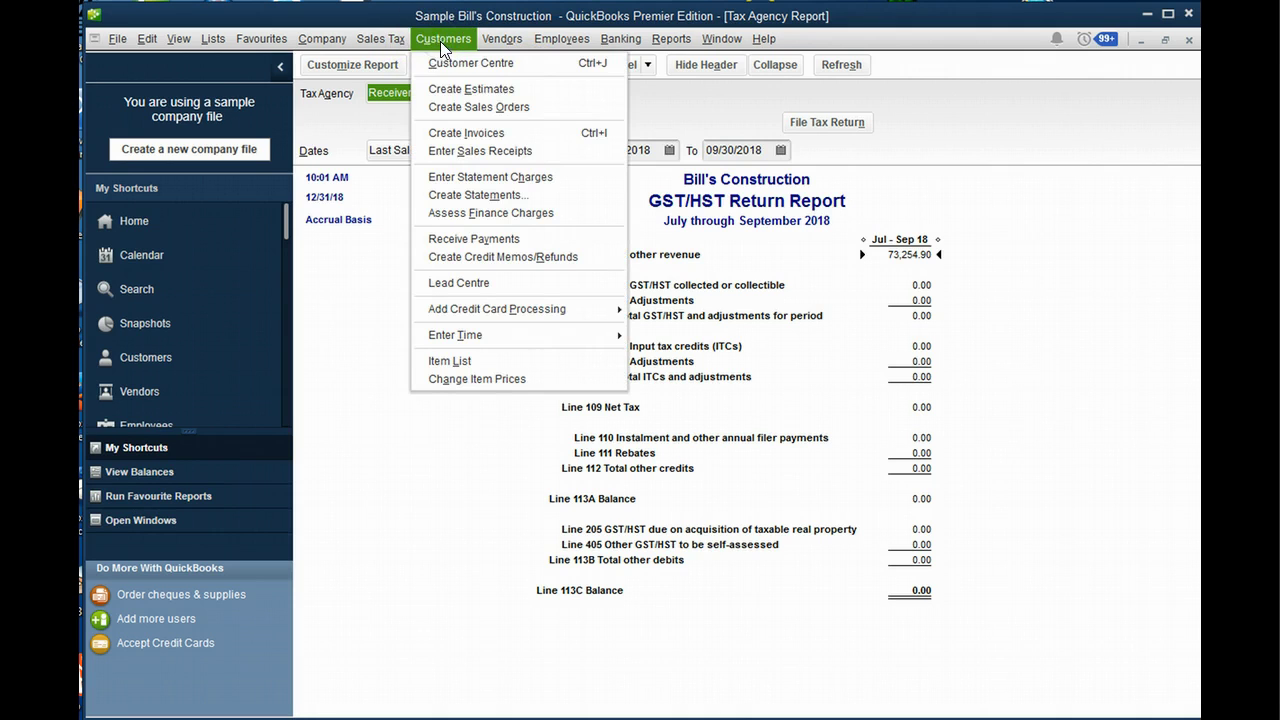
{"action": "left_click", "coordinate": [472, 130]}
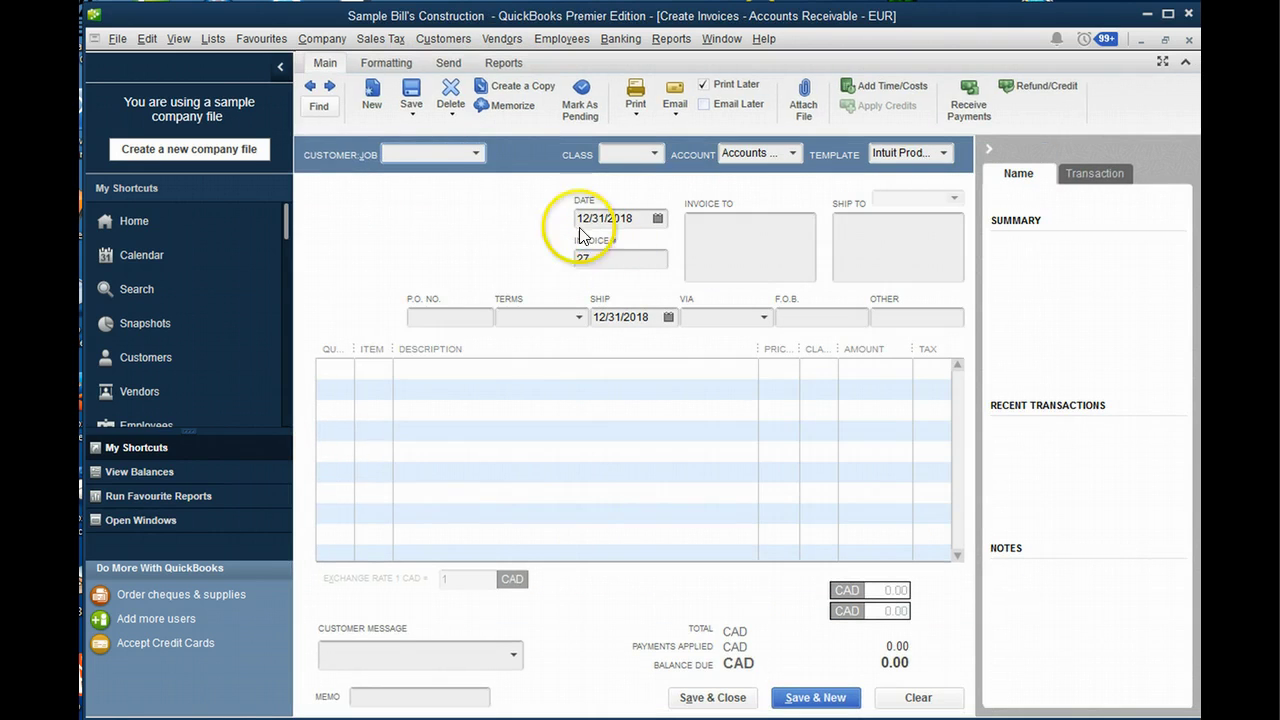
{"action": "left_click", "coordinate": [474, 152]}
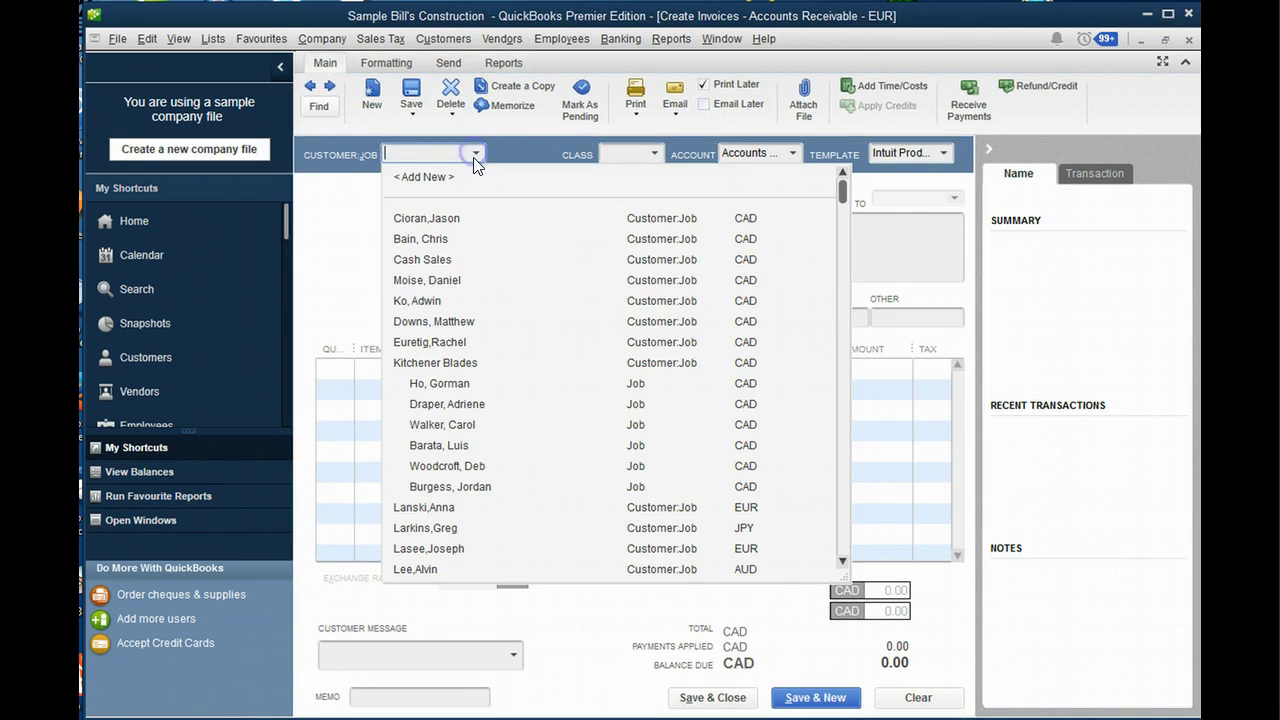
{"action": "left_click", "coordinate": [441, 242]}
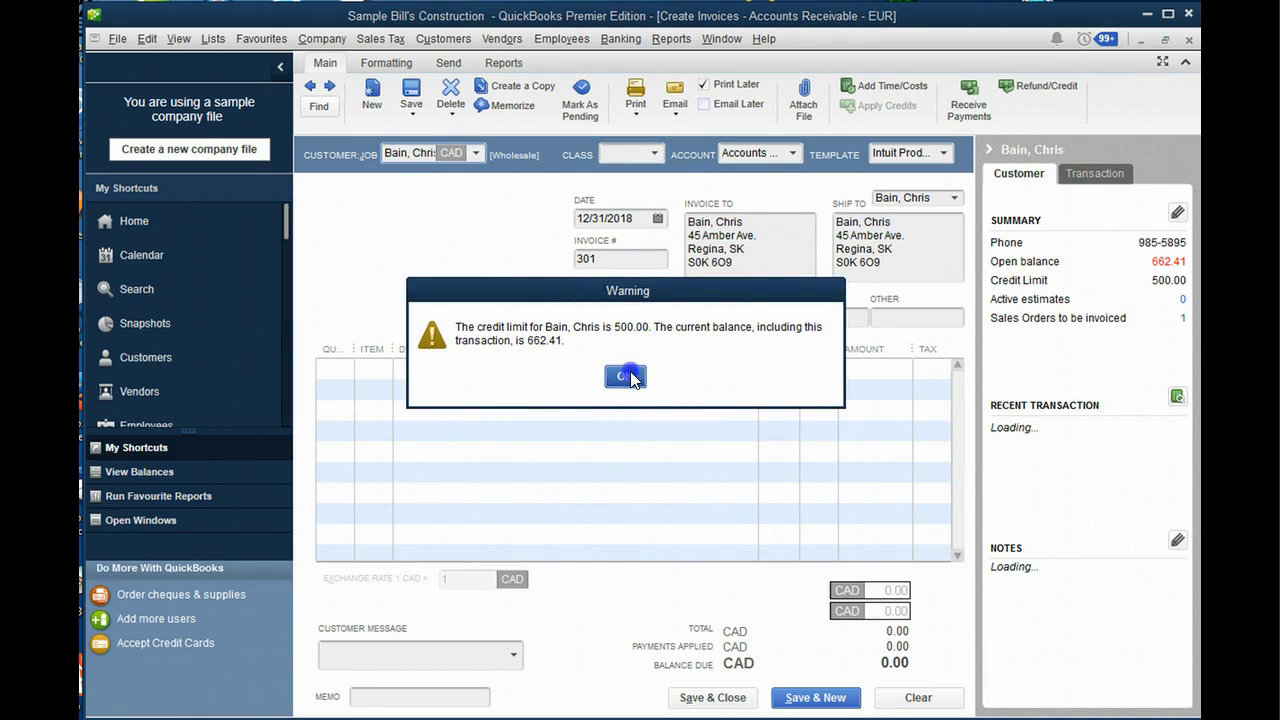
{"action": "left_click", "coordinate": [626, 376]}
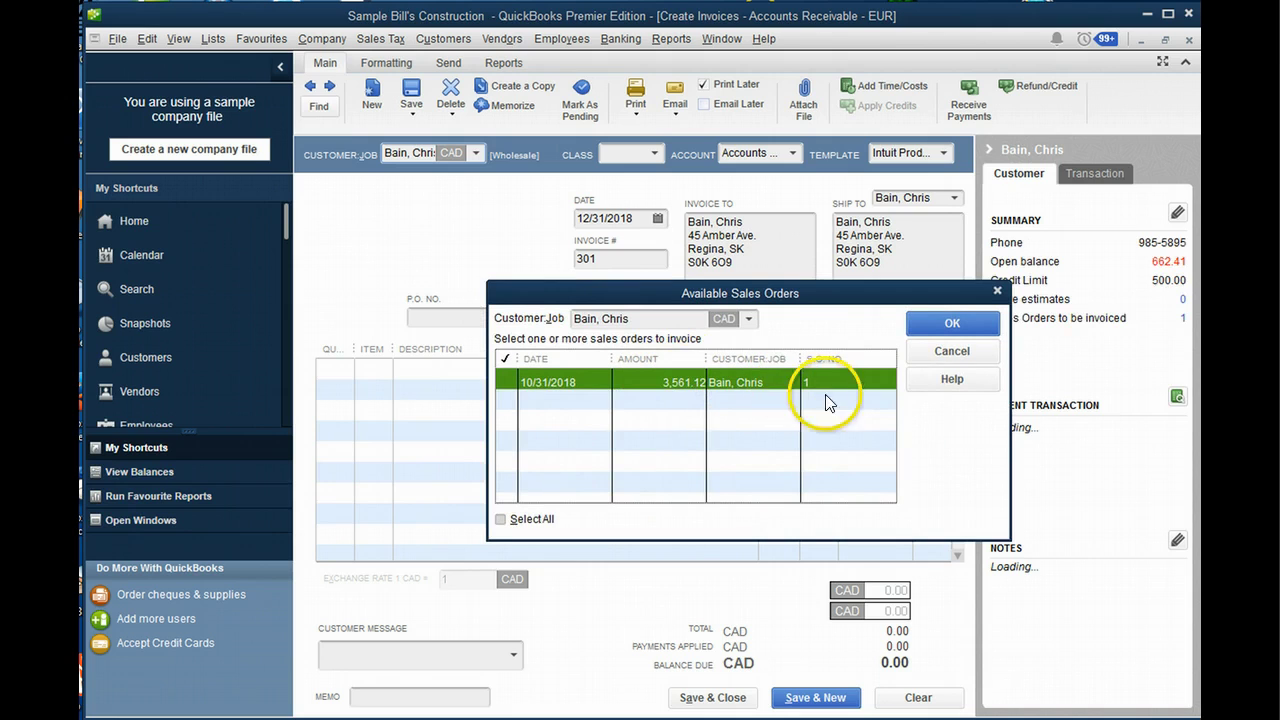
{"action": "left_click", "coordinate": [952, 350]}
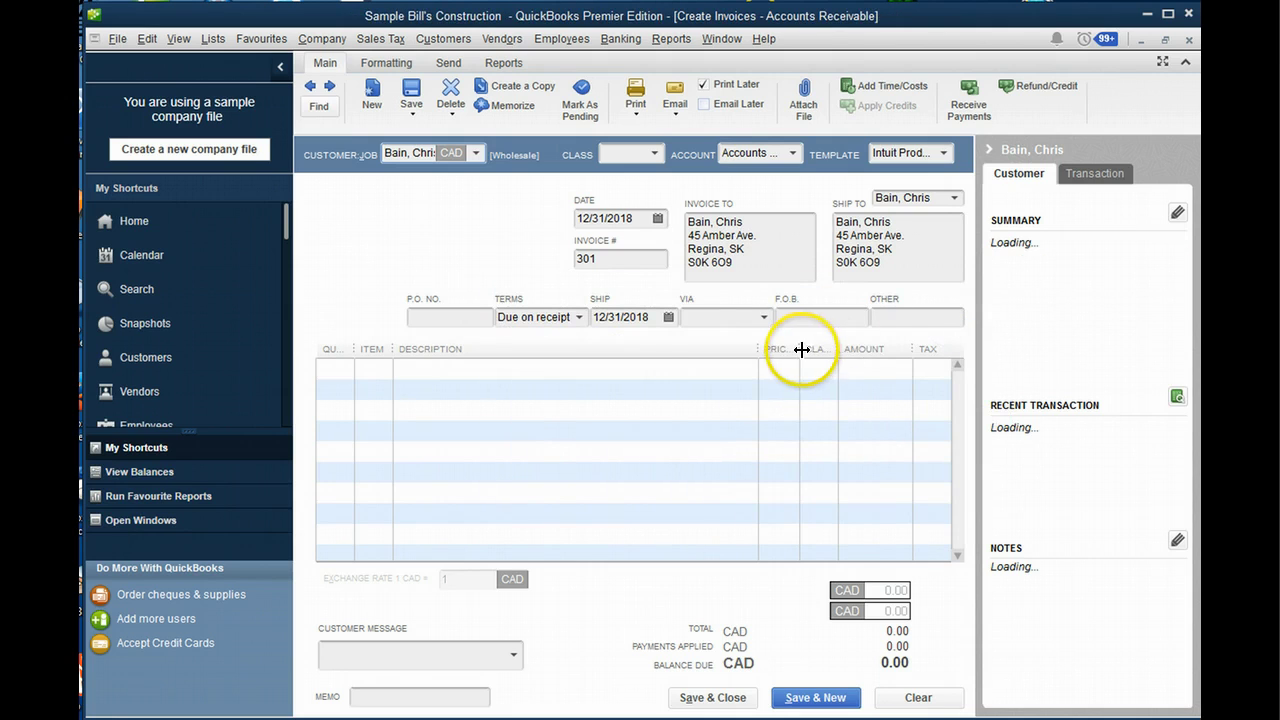
Add the Replica Mini Kitchener Blades item to the invoice's first line.
{"action": "left_click", "coordinate": [392, 376]}
{"action": "left_click", "coordinate": [383, 369]}
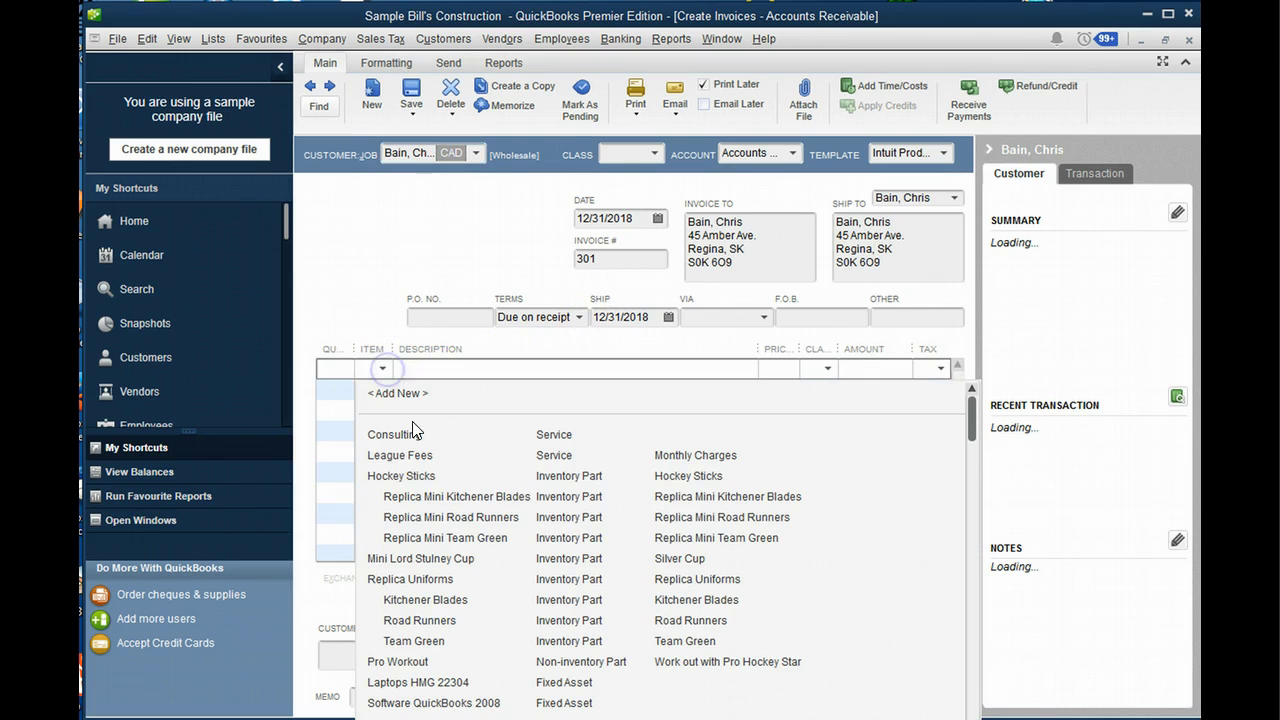
{"action": "left_click", "coordinate": [436, 508]}
{"action": "left_click", "coordinate": [436, 508]}
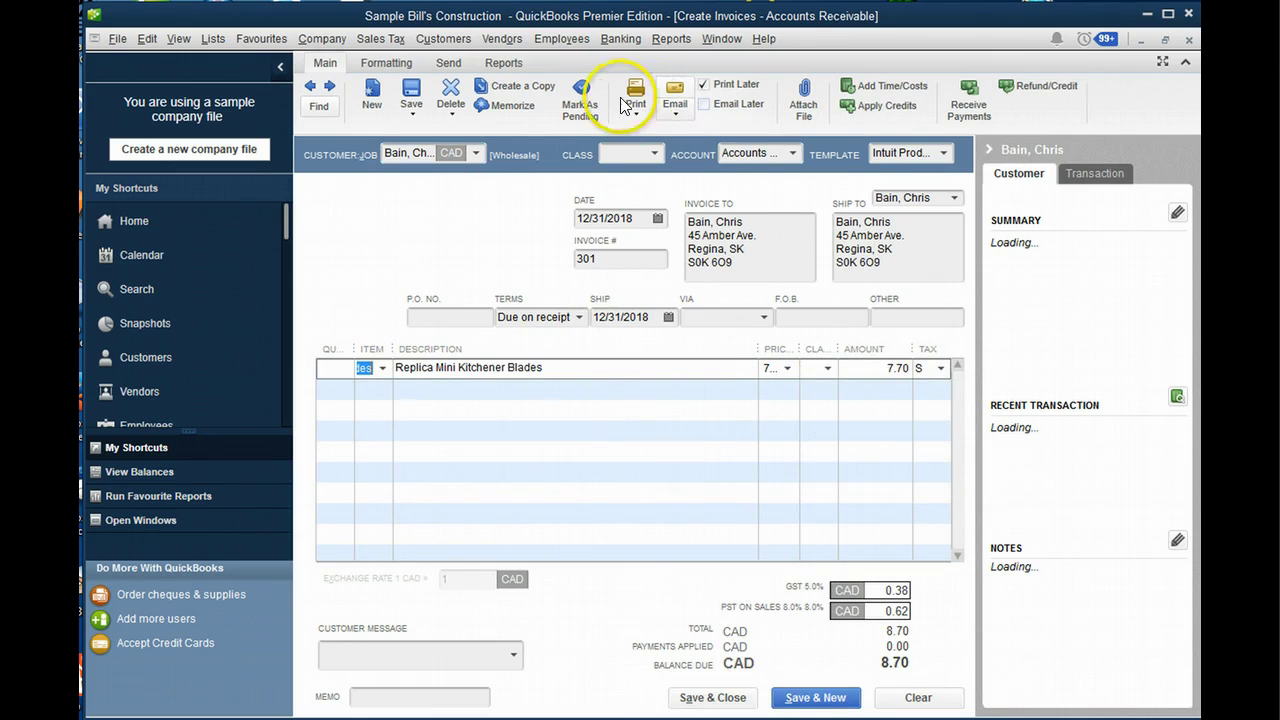
Open the Vendor Centre and browse several vendor records, beginning with Children's Charities.
{"action": "left_click", "coordinate": [459, 42]}
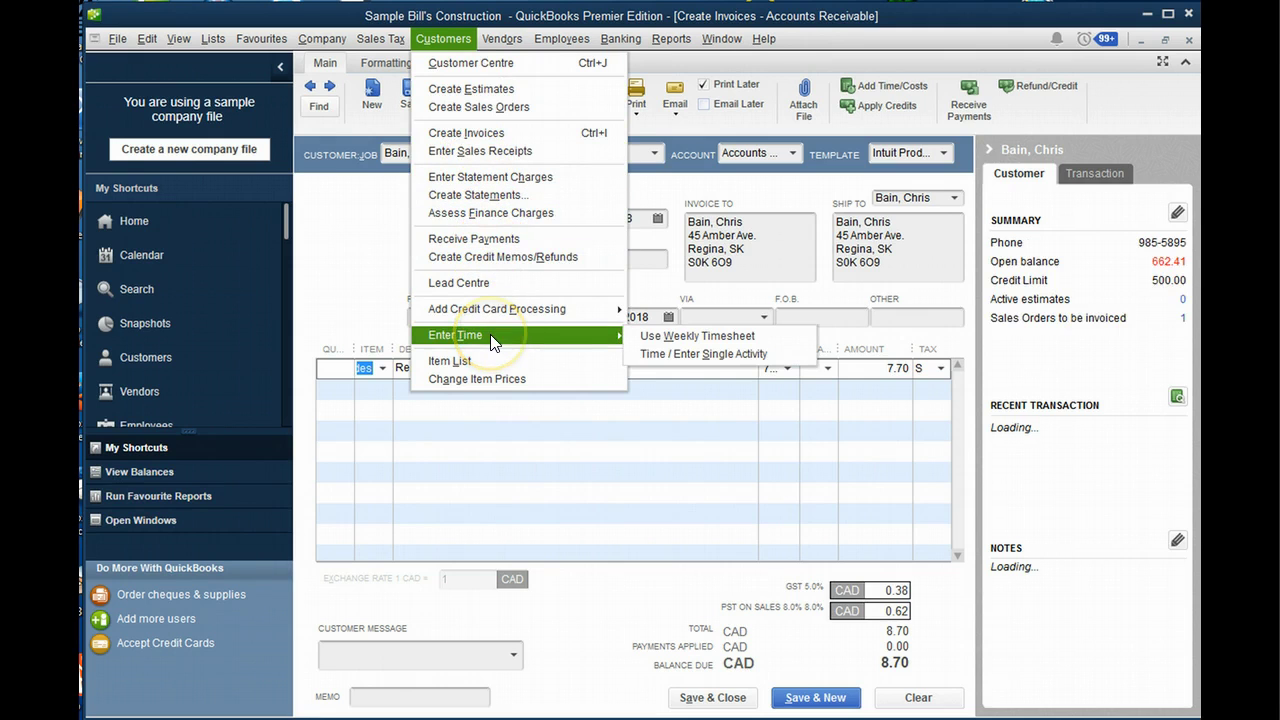
{"action": "mouse_move", "coordinate": [503, 40]}
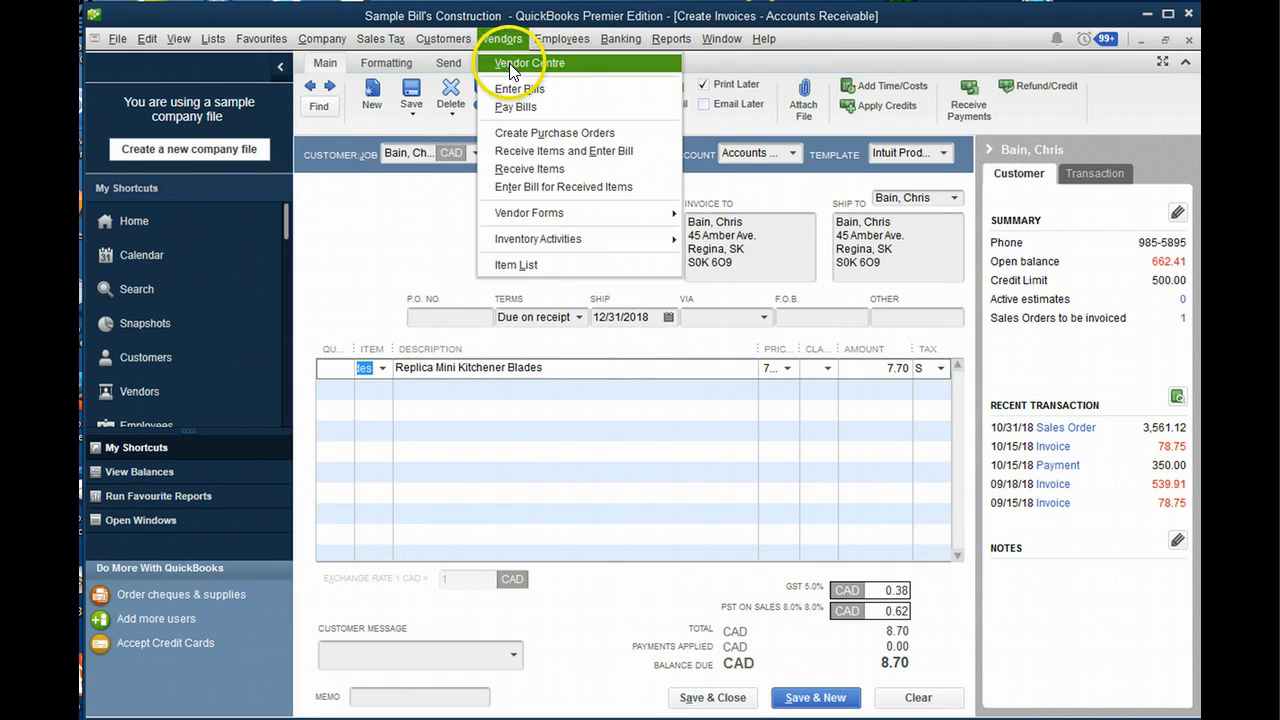
{"action": "left_click", "coordinate": [511, 66]}
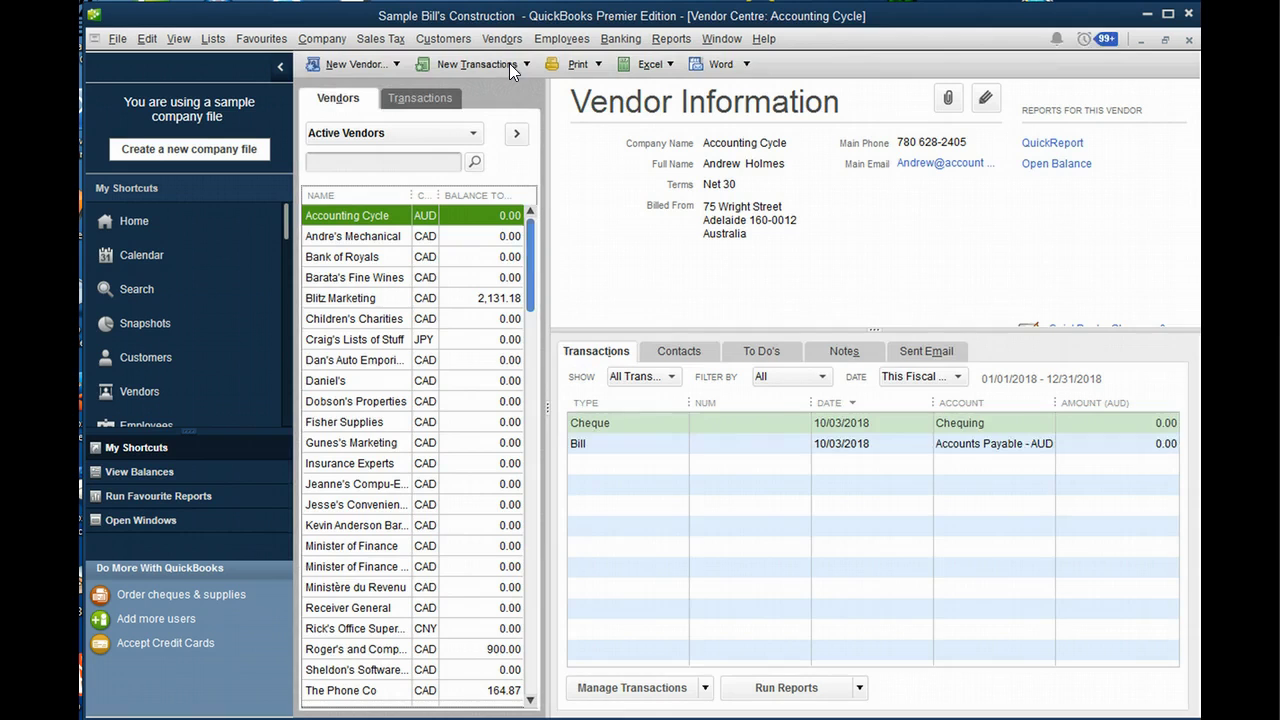
{"action": "left_click", "coordinate": [377, 320]}
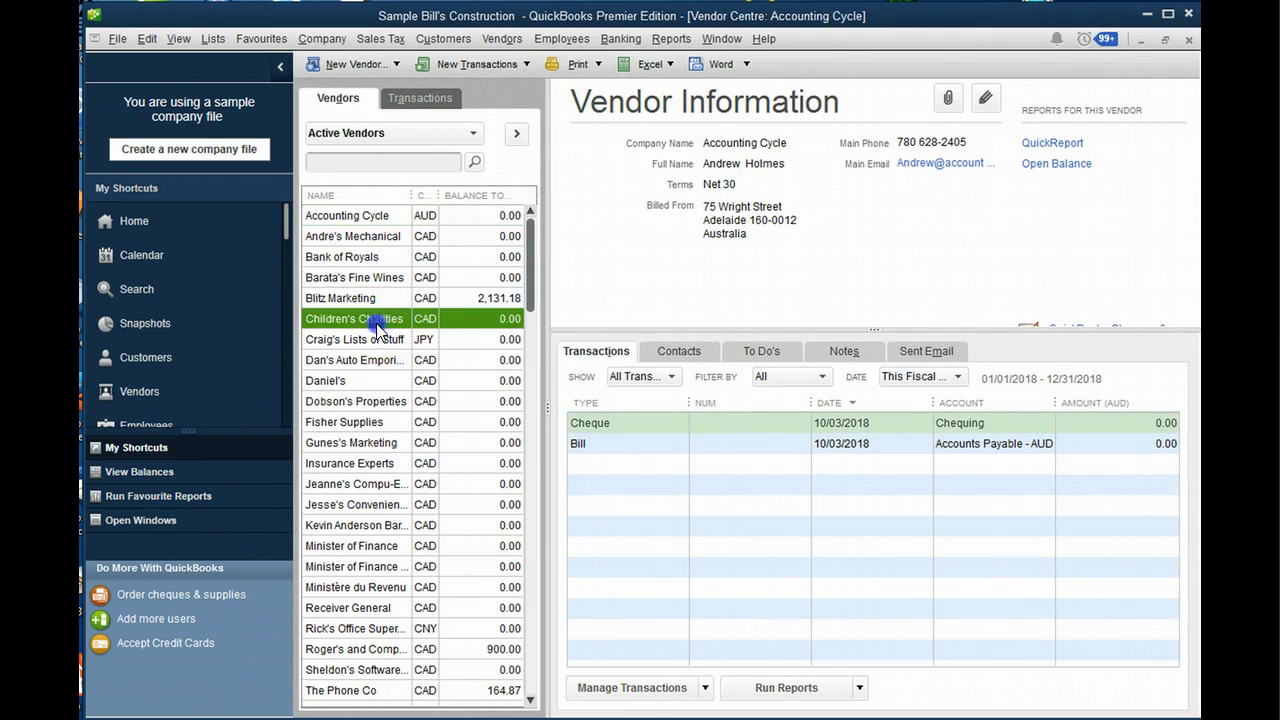
{"action": "left_click", "coordinate": [345, 401]}
{"action": "left_click", "coordinate": [375, 487]}
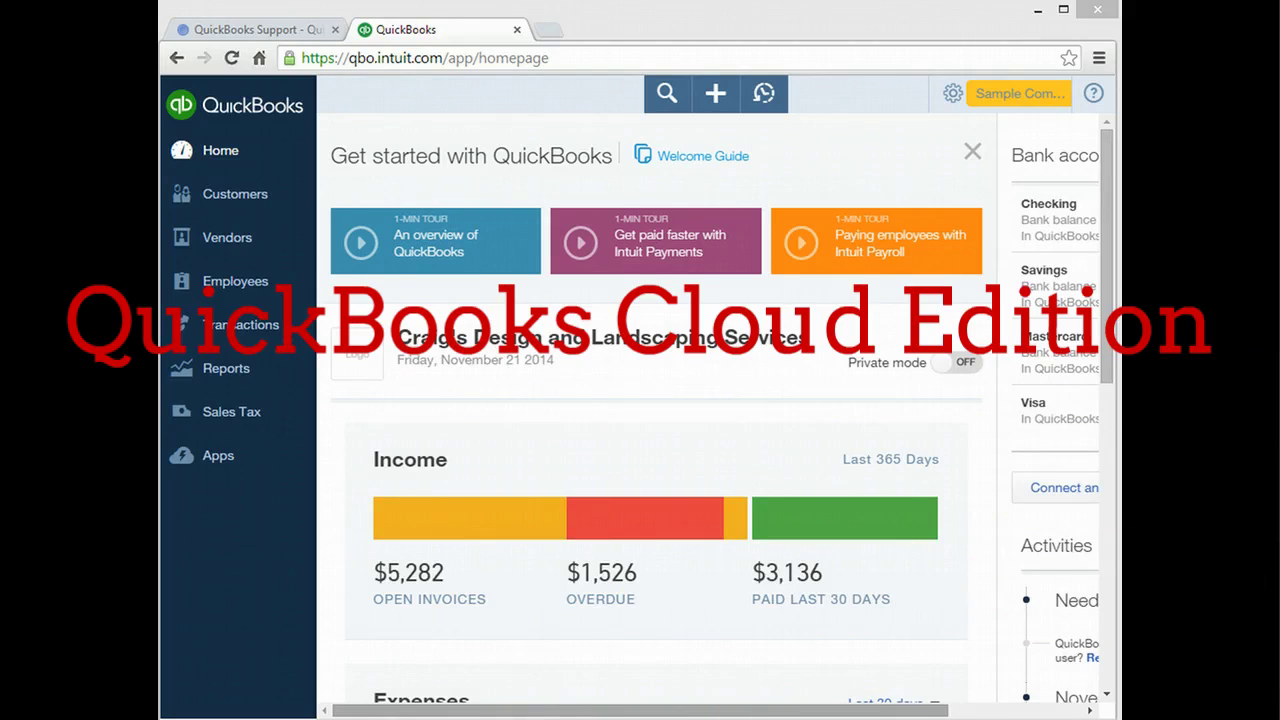
Switch to QuickBooks Online and look through its customer list and vendor list.
{"action": "left_click", "coordinate": [233, 203]}
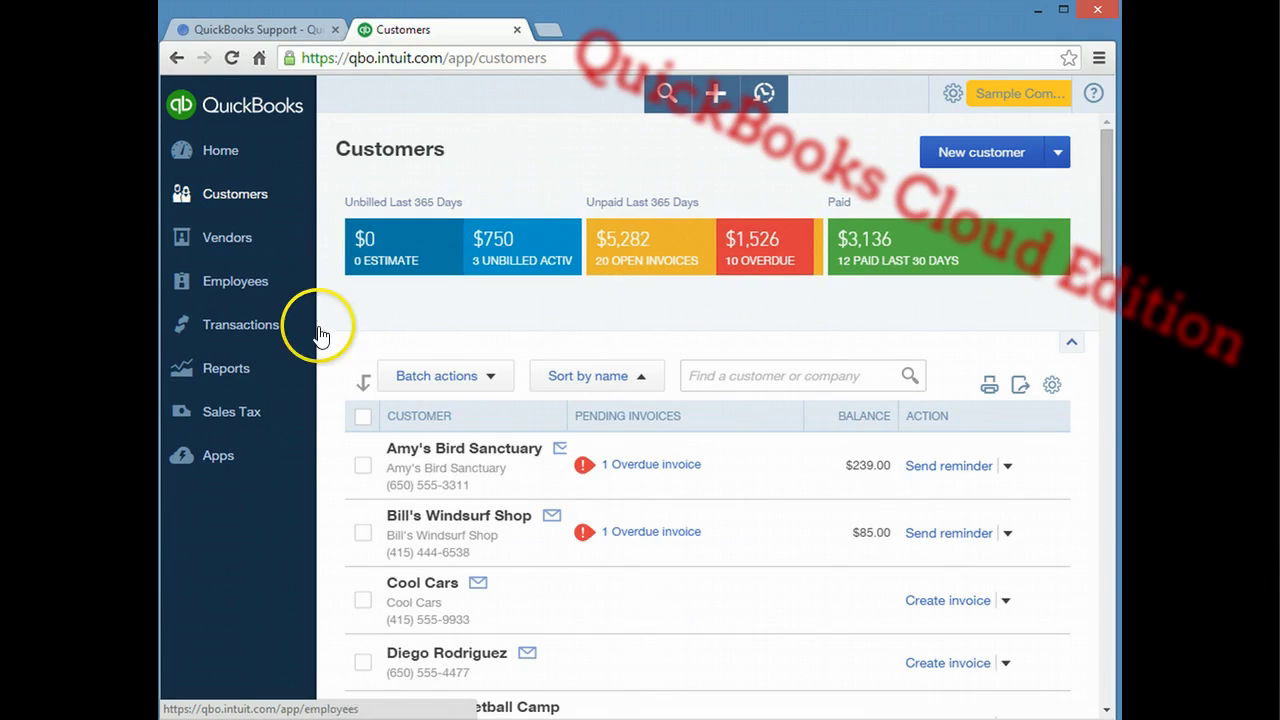
{"action": "scroll", "coordinate": [575, 405], "scroll_direction": "down", "scroll_amount": 4}
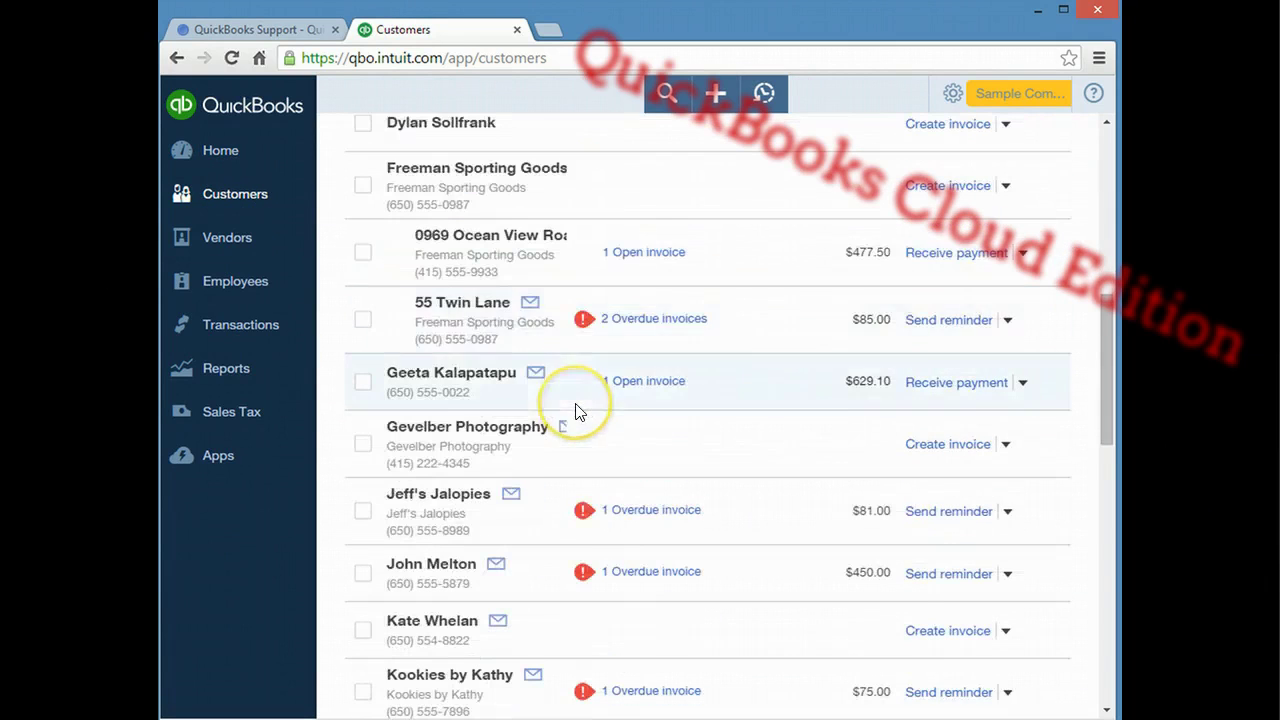
{"action": "left_click", "coordinate": [230, 237]}
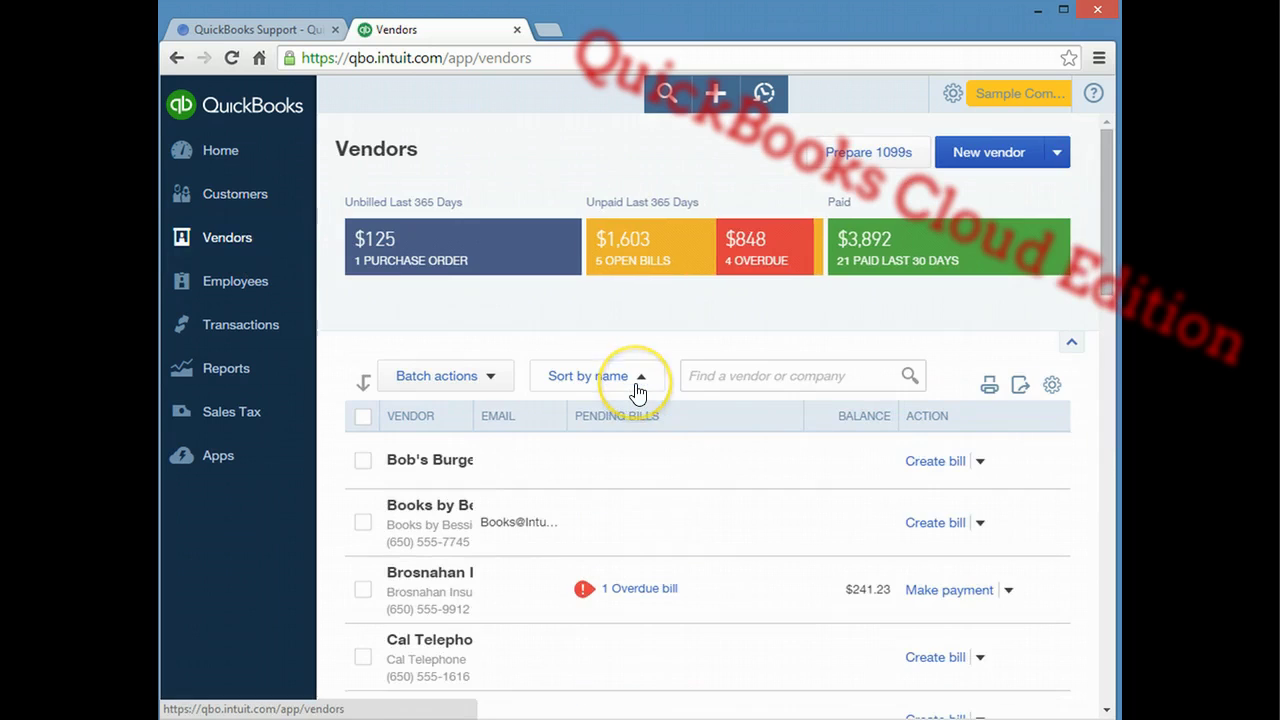
{"action": "scroll", "coordinate": [637, 390], "scroll_direction": "down", "scroll_amount": 6}
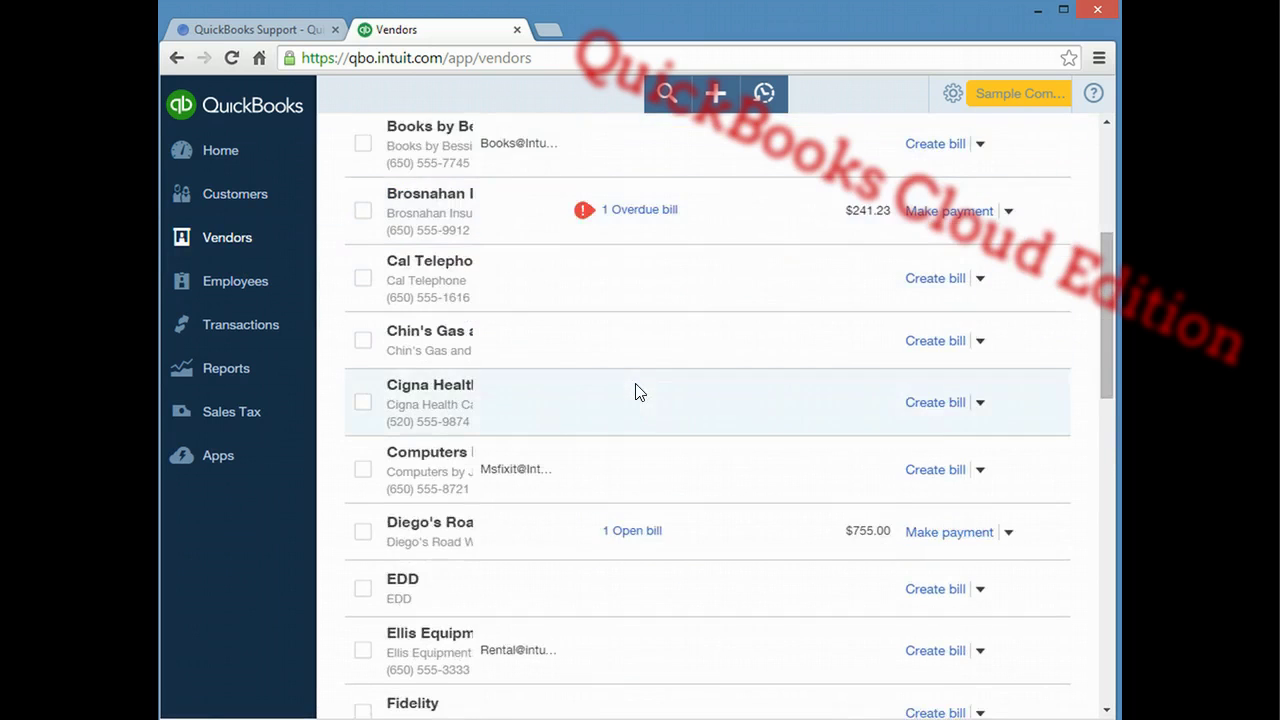
{"action": "scroll", "coordinate": [637, 390], "scroll_direction": "down", "scroll_amount": 1}
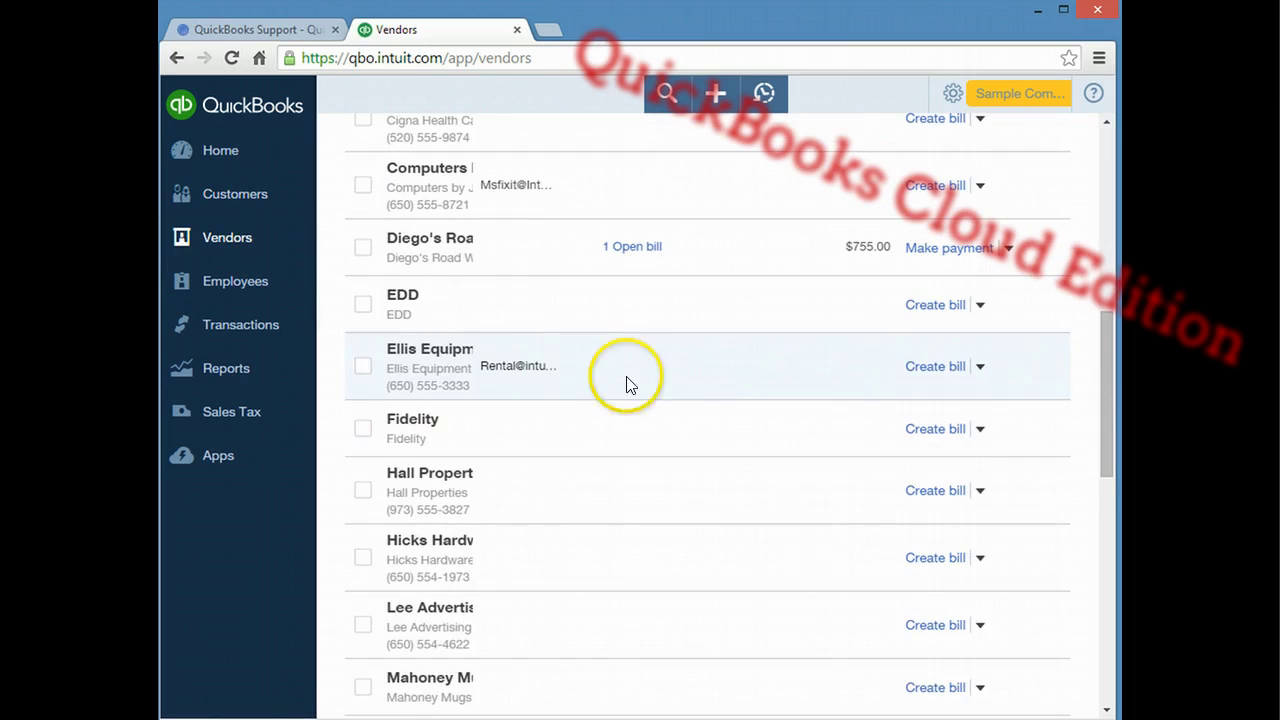
View the employee list, then open the bank and credit card transactions, dismissing the tip about recognized items.
{"action": "left_click", "coordinate": [232, 280]}
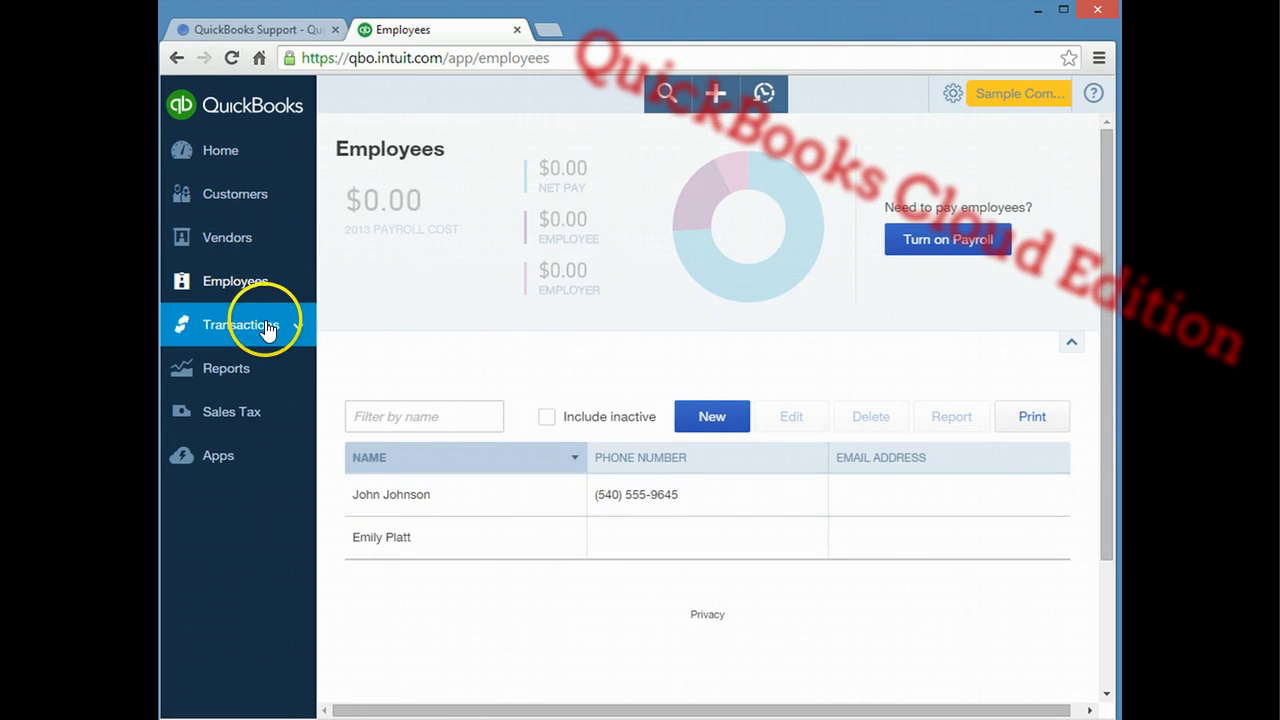
{"action": "left_click", "coordinate": [303, 334]}
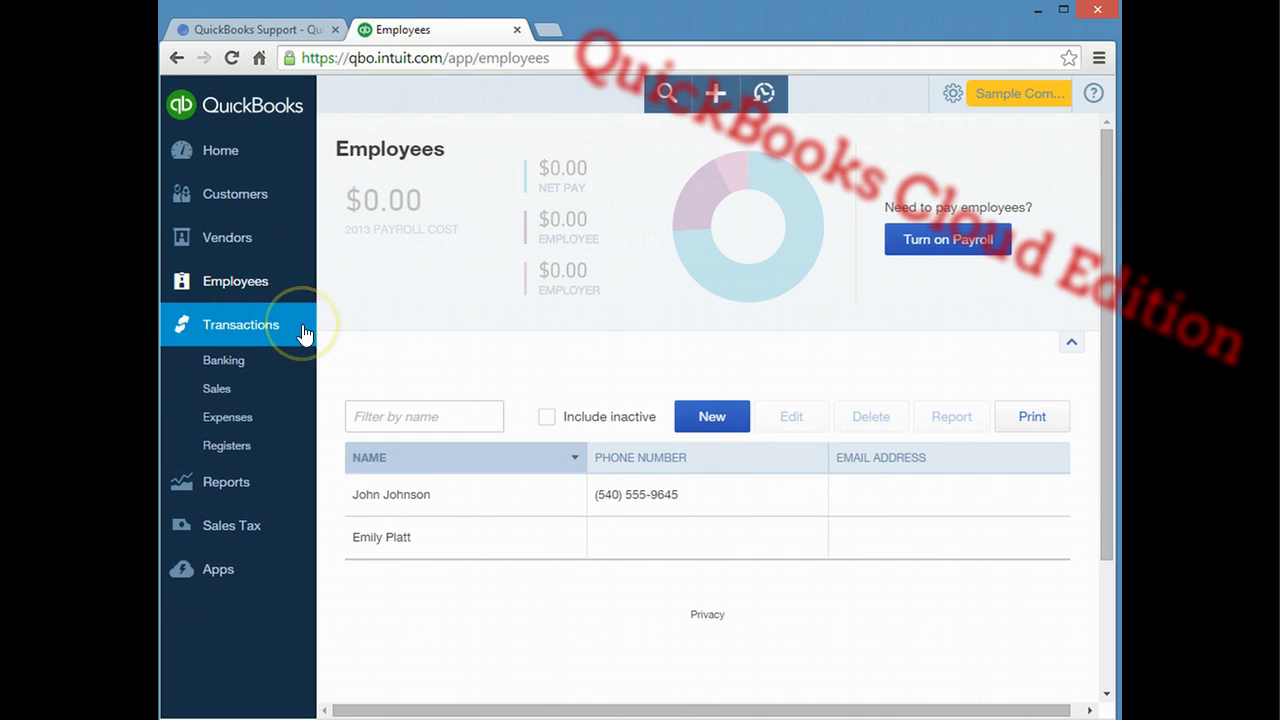
{"action": "left_click", "coordinate": [224, 361]}
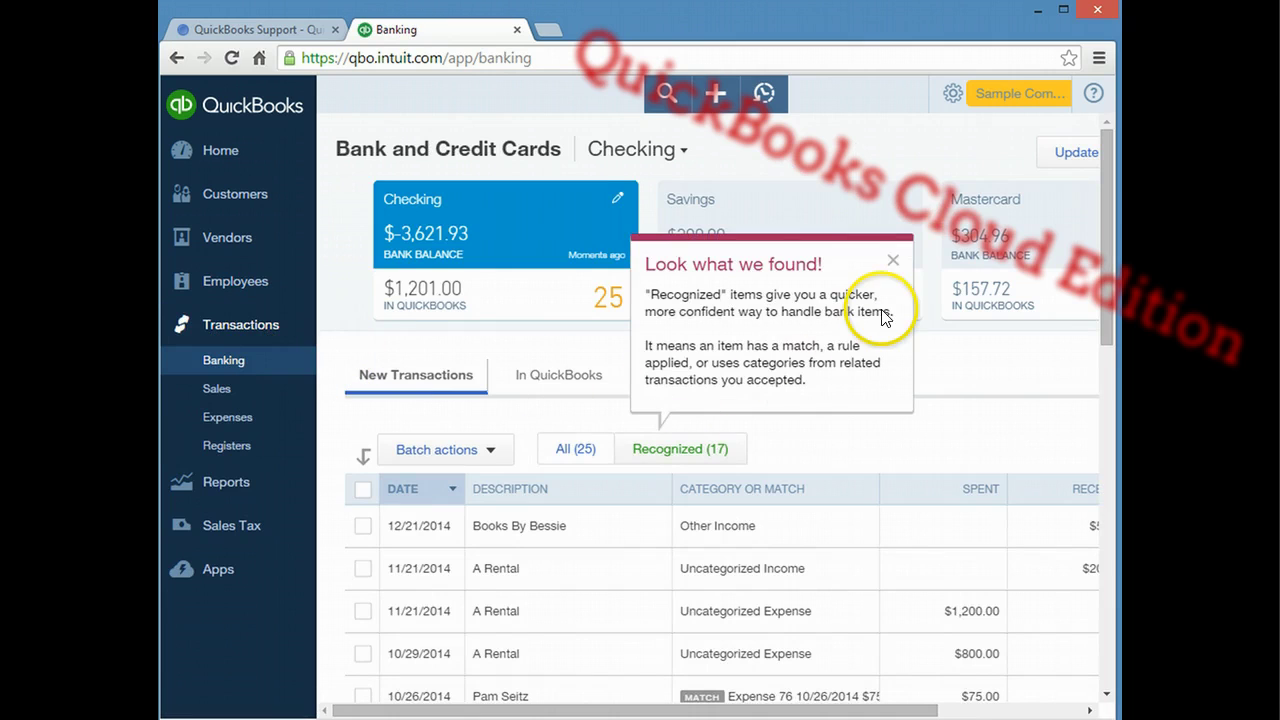
{"action": "left_click", "coordinate": [892, 260]}
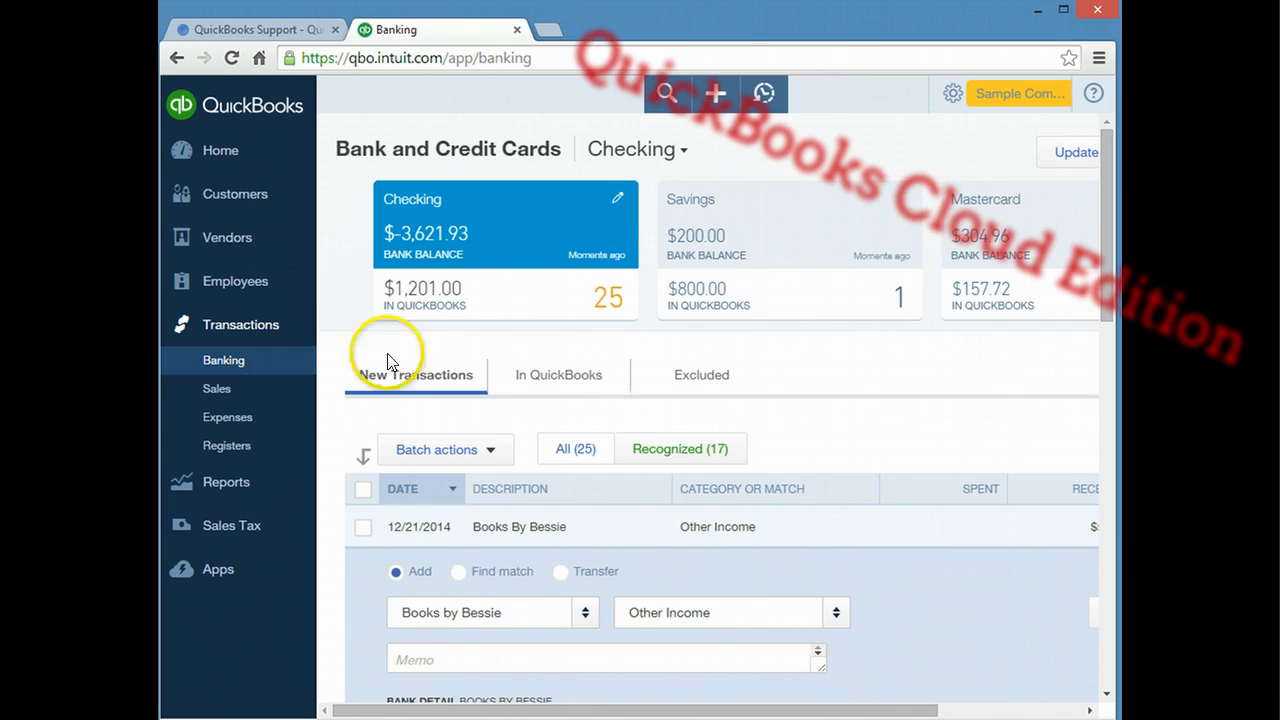
View the sales transactions and the expense transactions, including the new transaction types each one offers.
{"action": "left_click", "coordinate": [220, 389]}
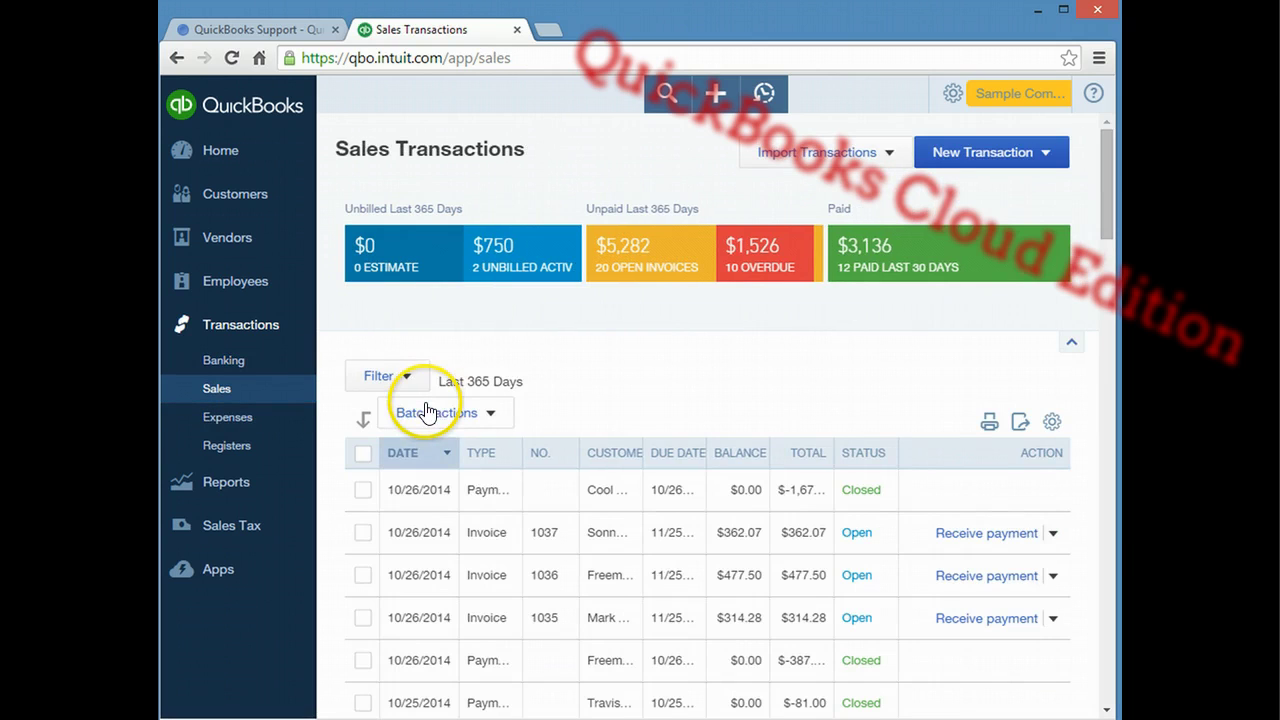
{"action": "left_click", "coordinate": [1040, 168]}
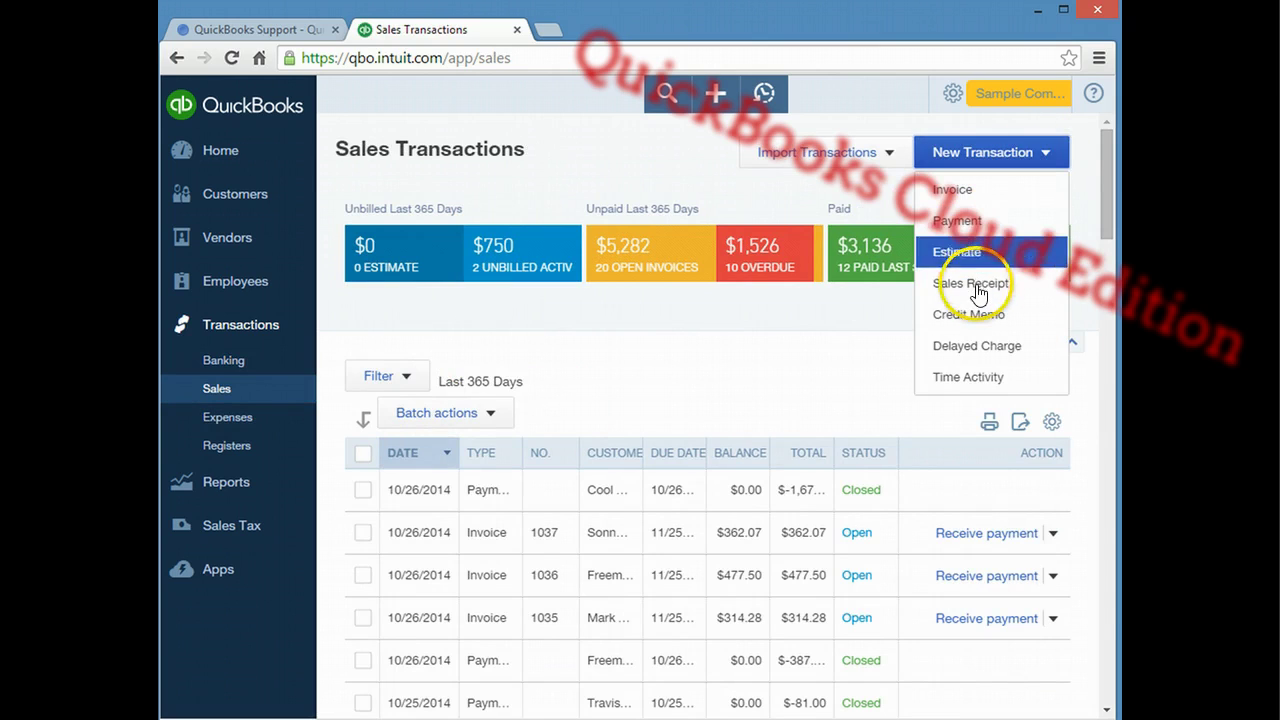
{"action": "left_click", "coordinate": [226, 420]}
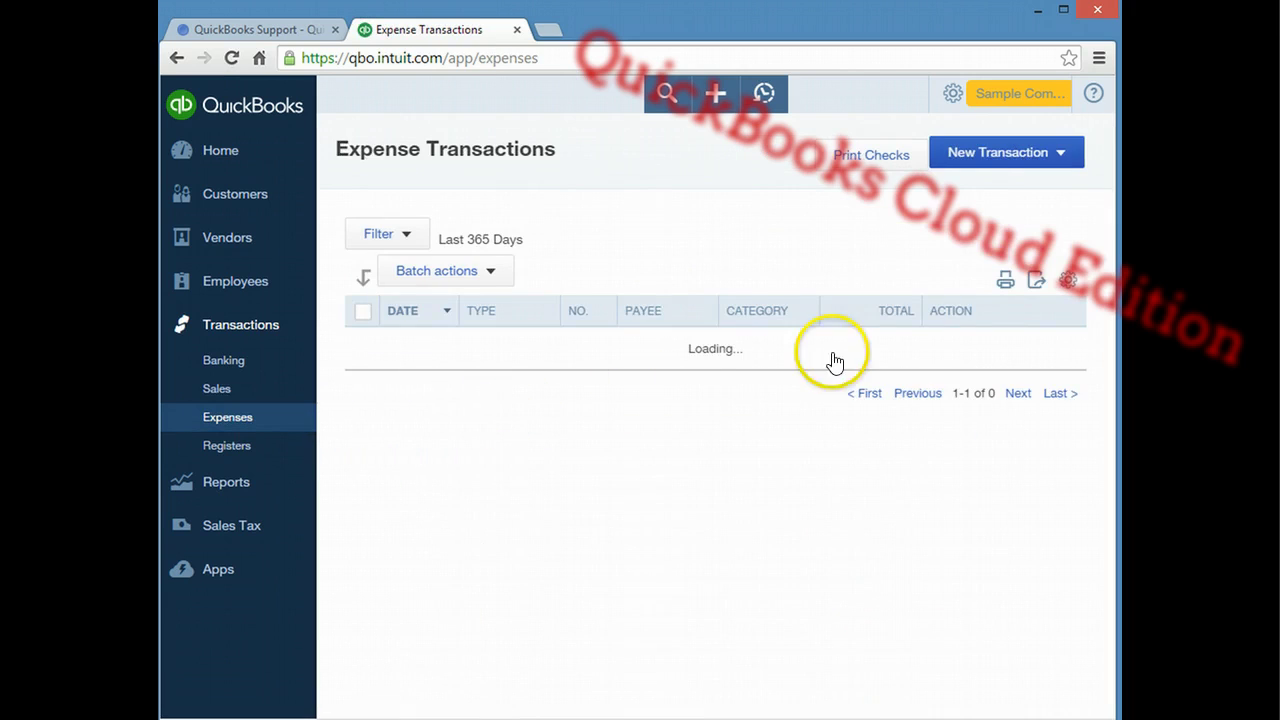
{"action": "left_click", "coordinate": [1047, 155]}
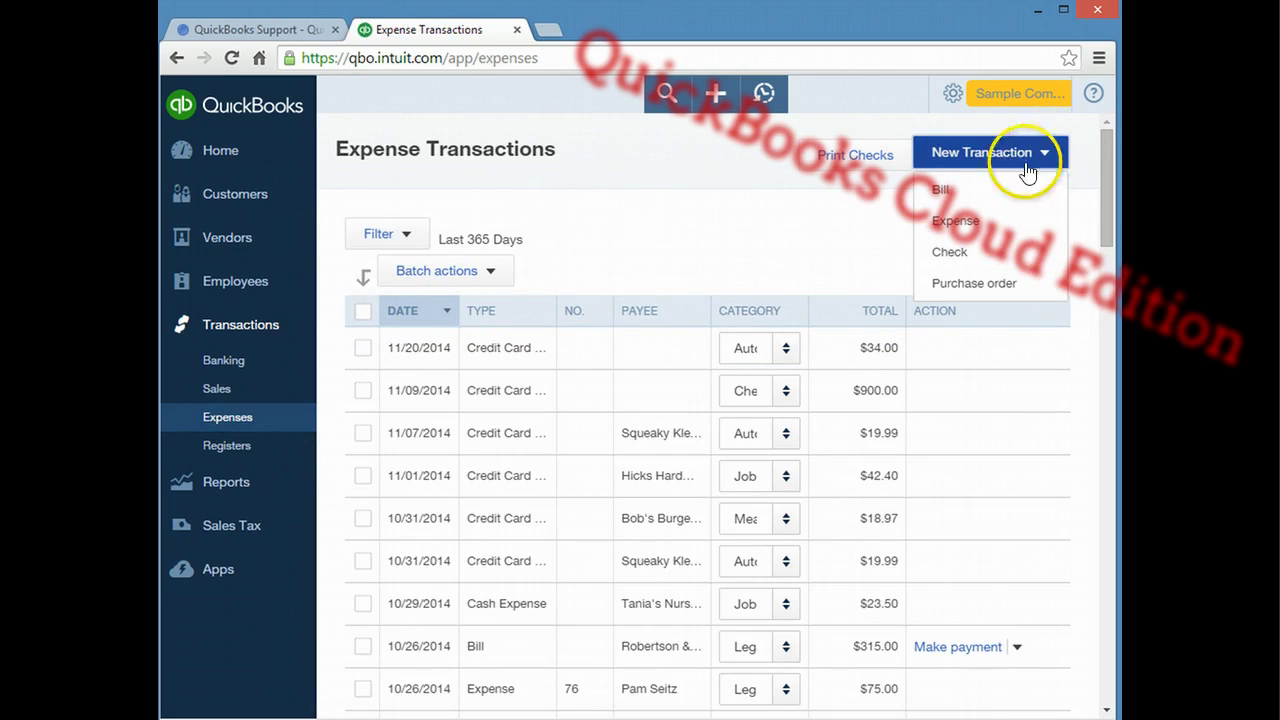
Open a blank bill from the expense transactions, look through its vendor choices, and leave it without saving.
{"action": "left_click", "coordinate": [977, 201]}
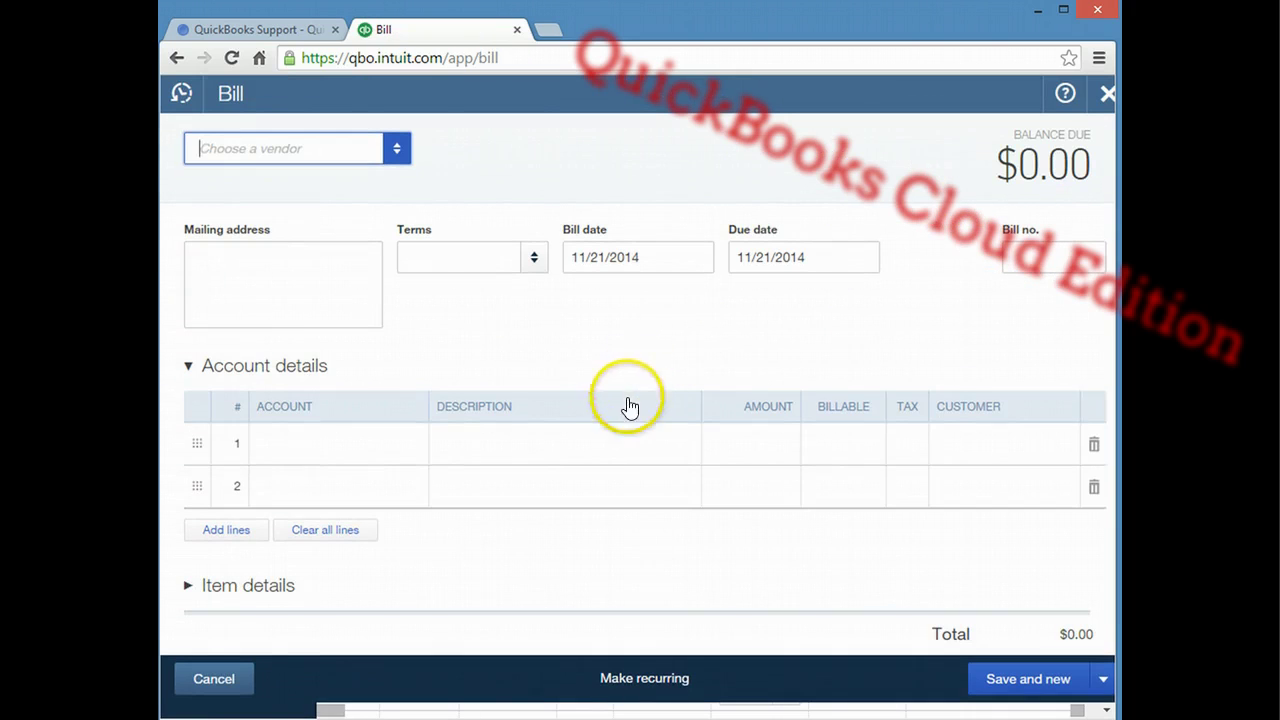
{"action": "left_click", "coordinate": [399, 158]}
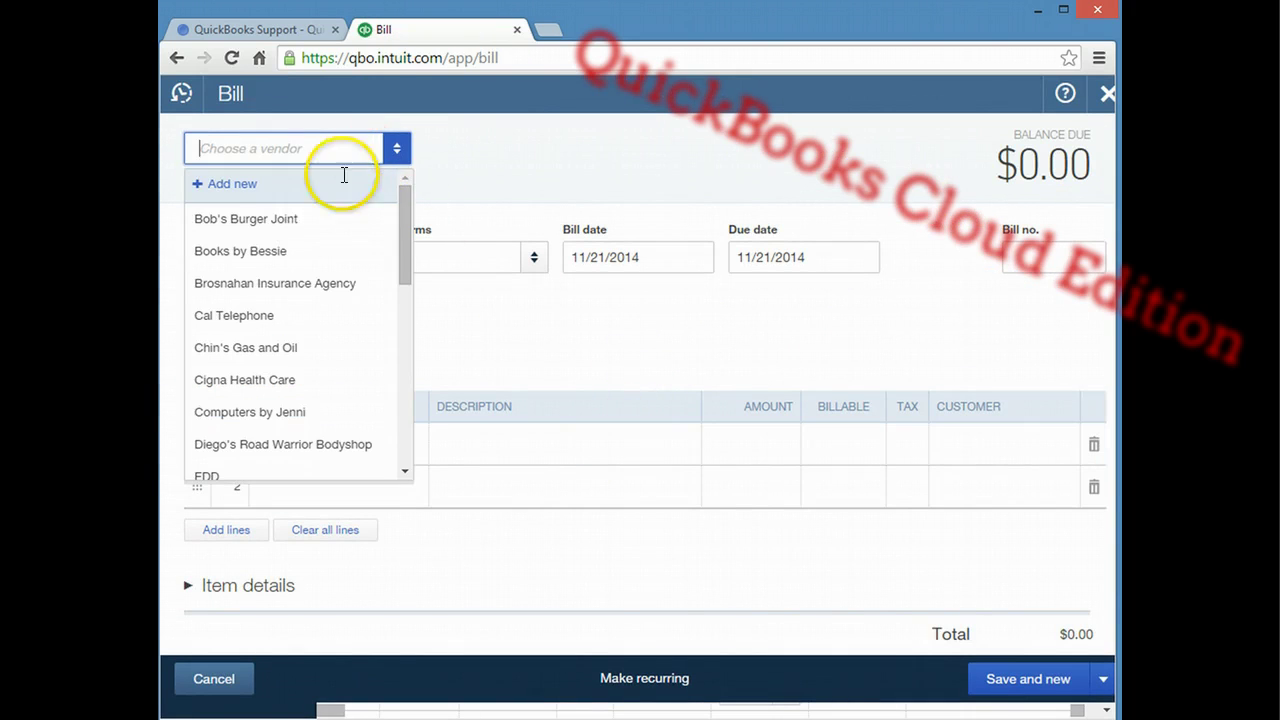
{"action": "left_click", "coordinate": [278, 257]}
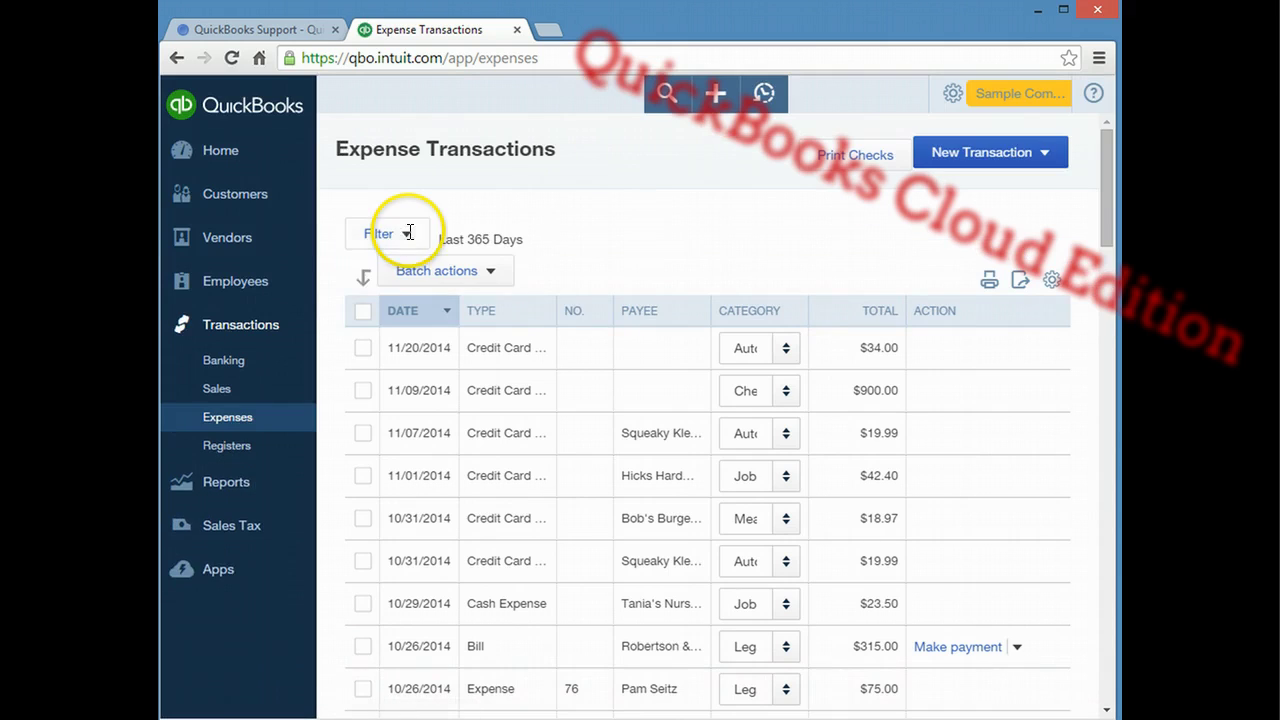
View the list of registers and open the bank register for the Checking account.
{"action": "left_click", "coordinate": [245, 456]}
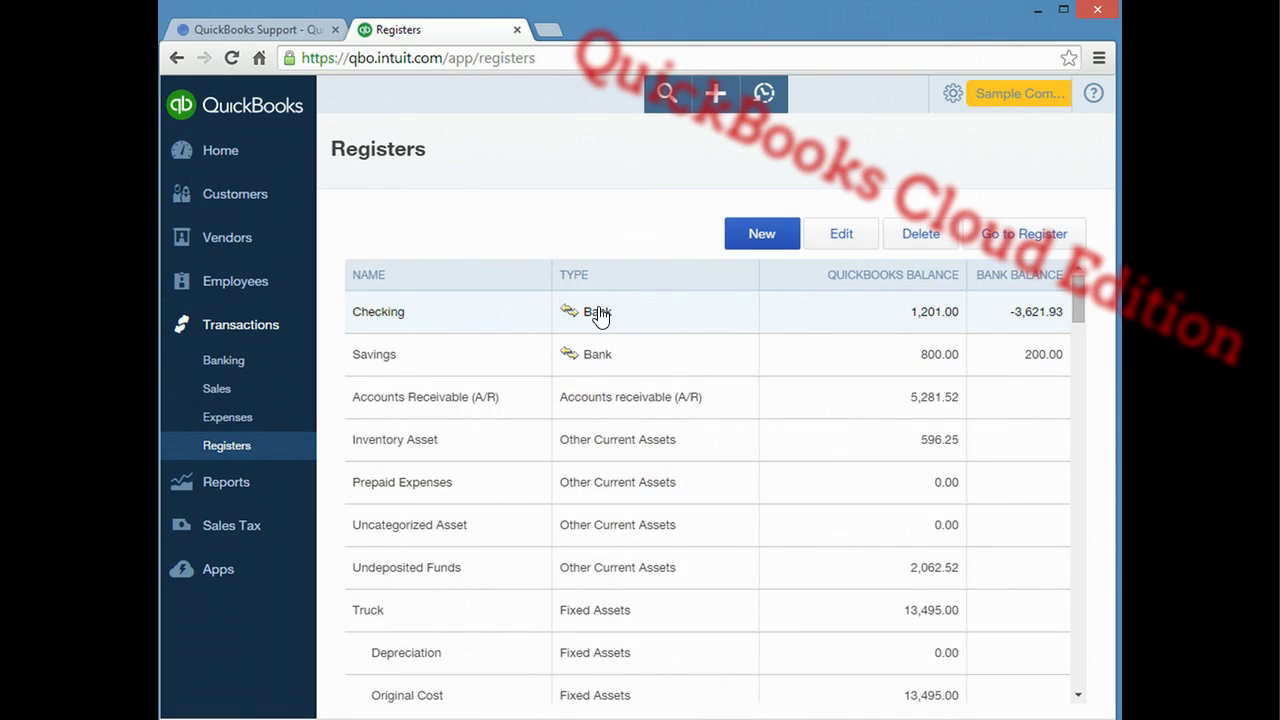
{"action": "left_click", "coordinate": [1023, 244]}
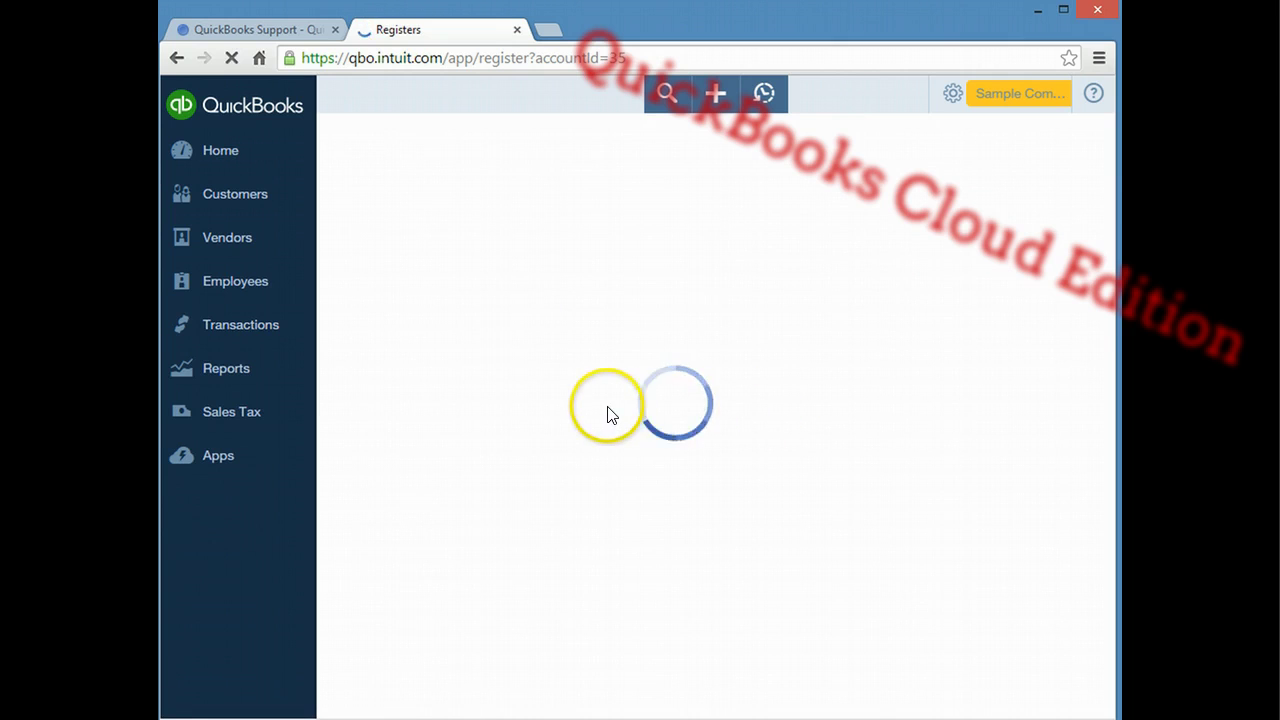
{"action": "left_click", "coordinate": [597, 416]}
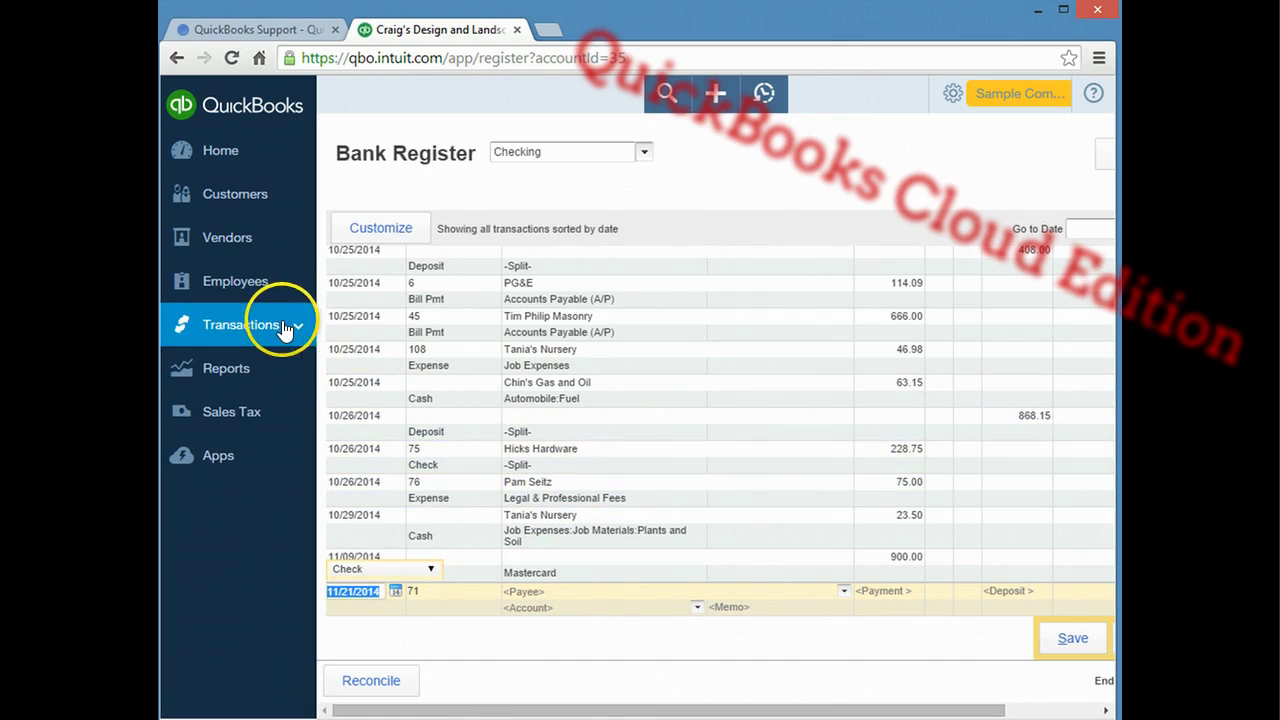
Browse the recommended reports, run and review the A/R Aging Summary, and open the Sales Tax Center.
{"action": "left_click", "coordinate": [245, 370]}
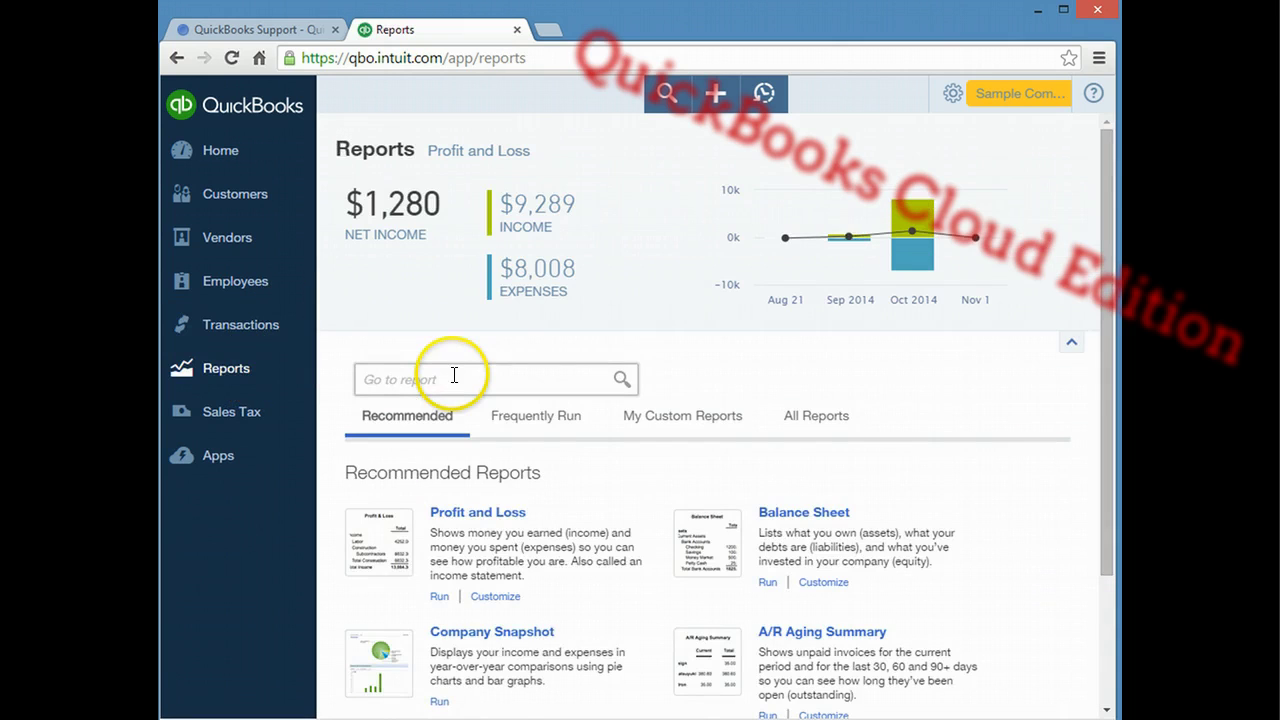
{"action": "scroll", "coordinate": [543, 510], "scroll_direction": "down", "scroll_amount": 1}
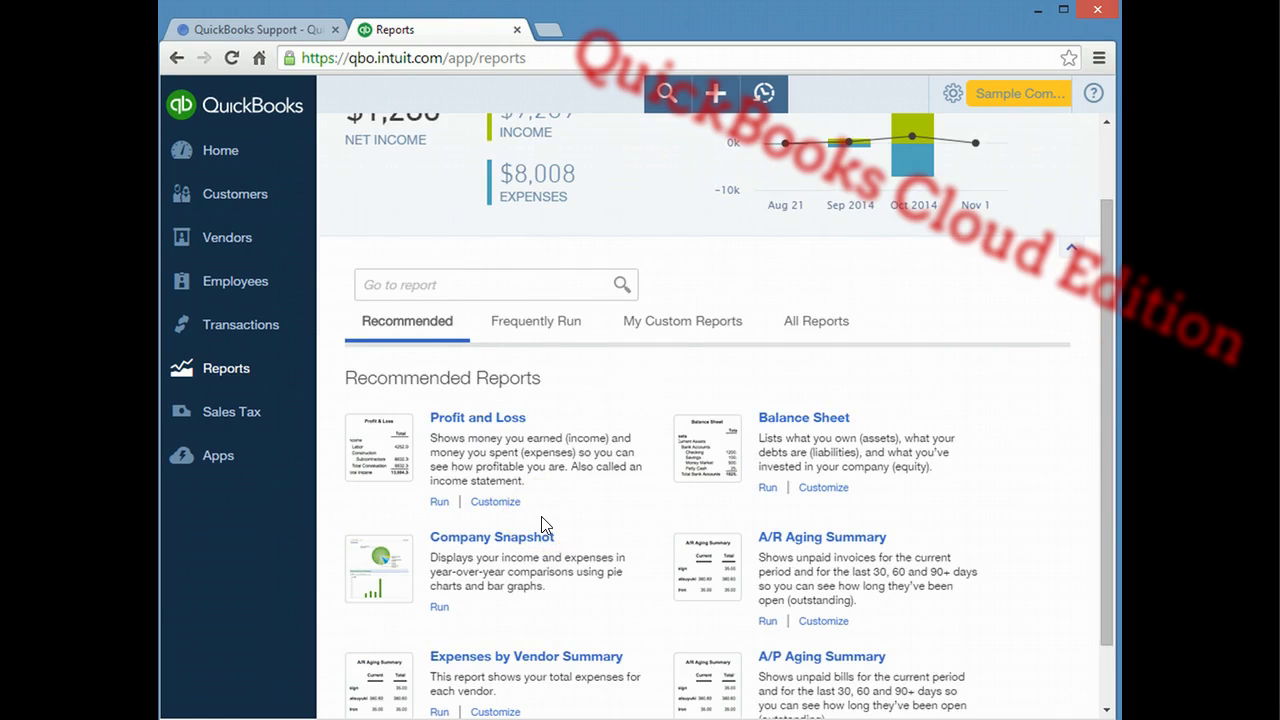
{"action": "scroll", "coordinate": [545, 527], "scroll_direction": "down", "scroll_amount": 1}
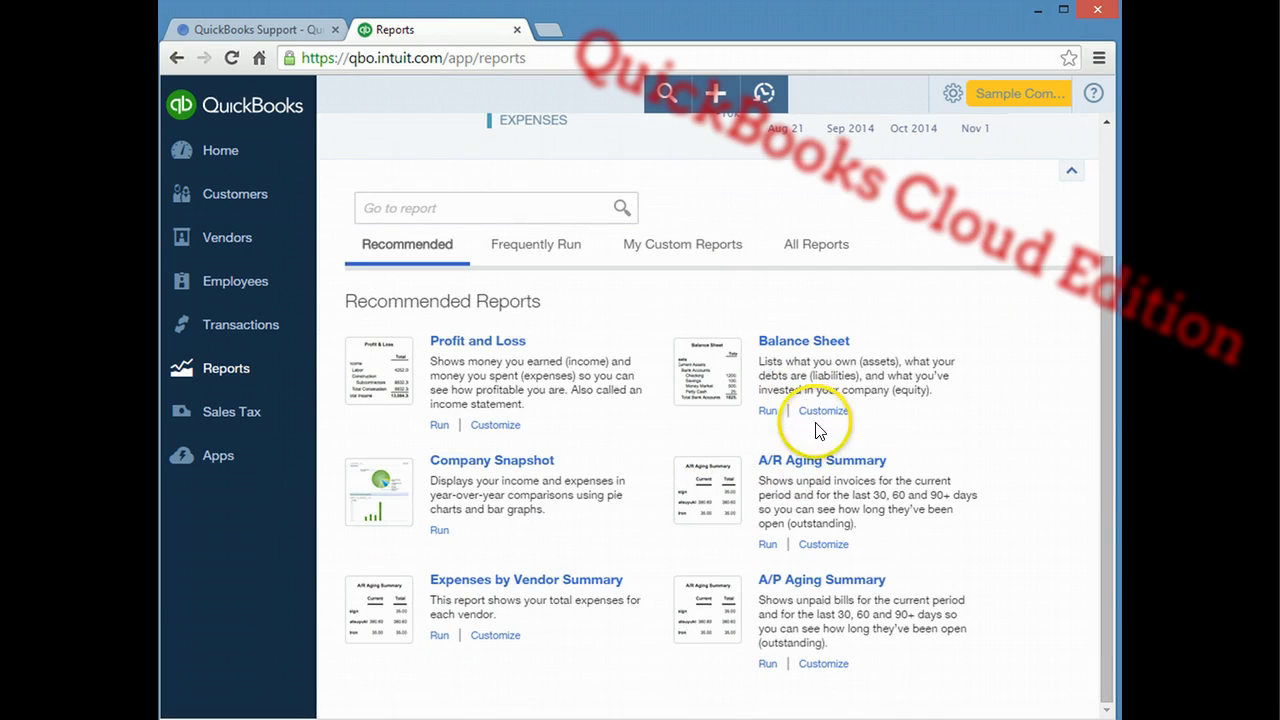
{"action": "left_click", "coordinate": [827, 462]}
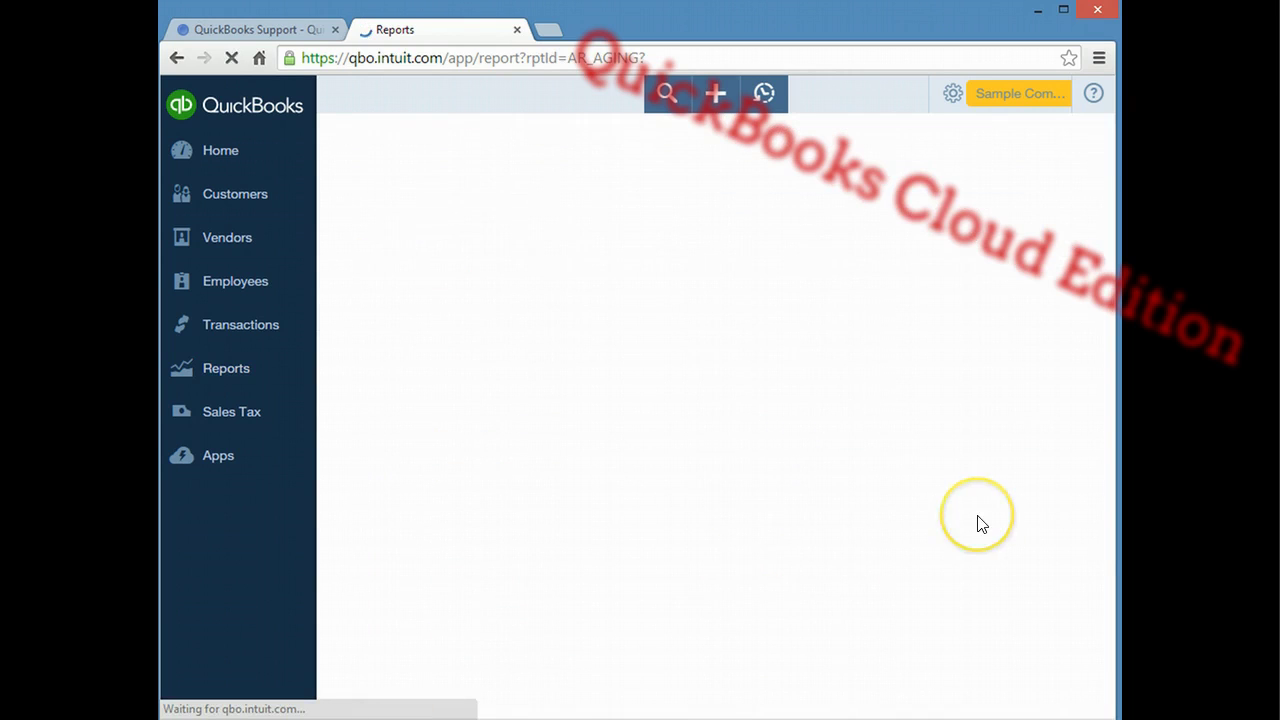
{"action": "scroll", "coordinate": [945, 545], "scroll_direction": "down", "scroll_amount": 3}
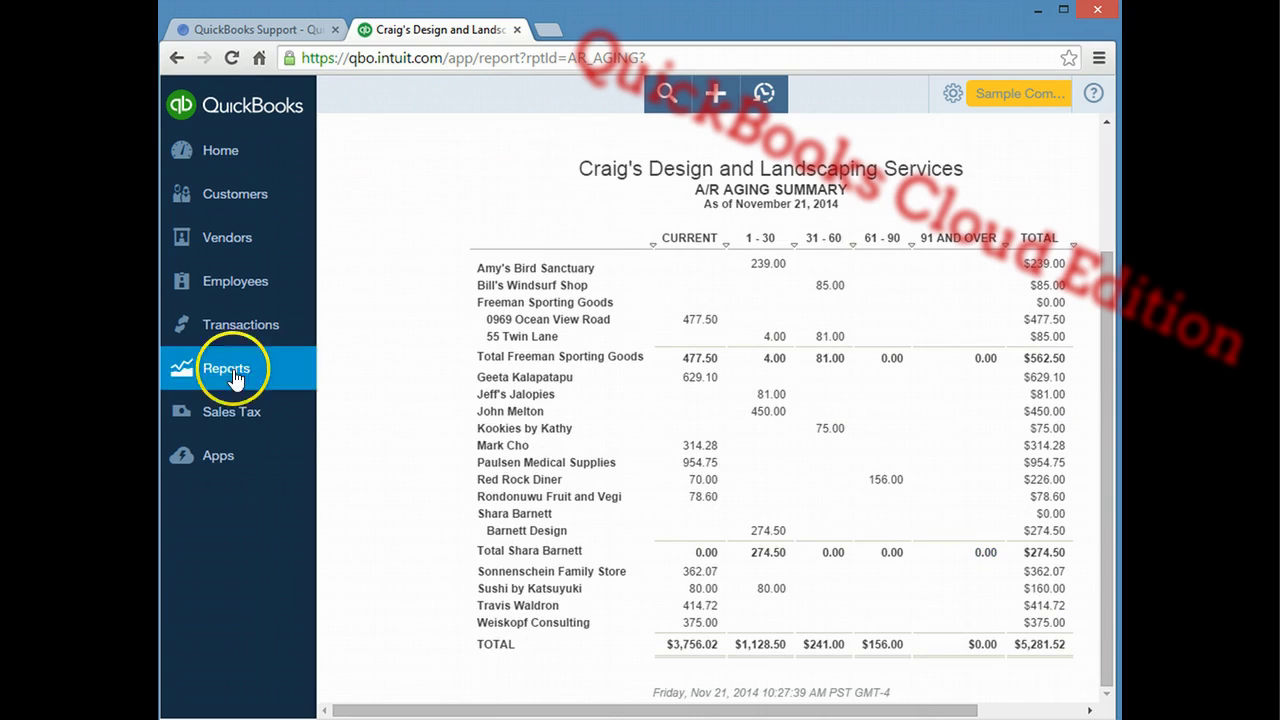
{"action": "left_click", "coordinate": [265, 410]}
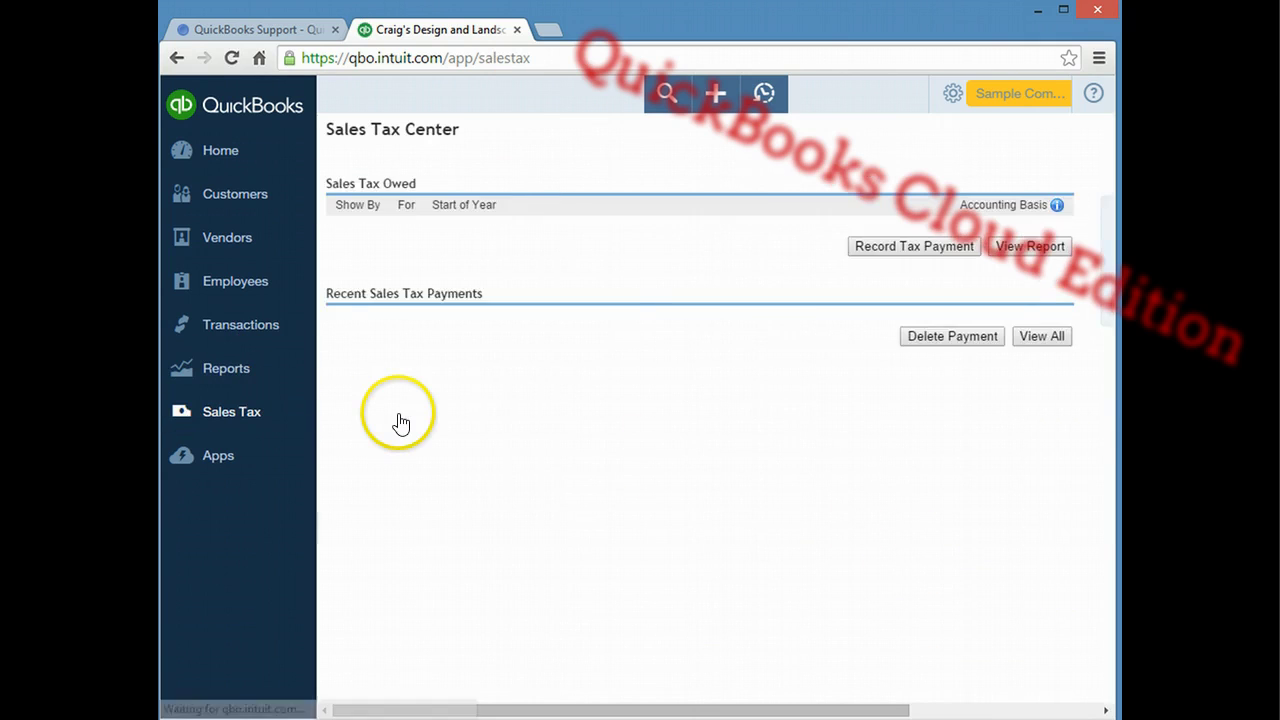